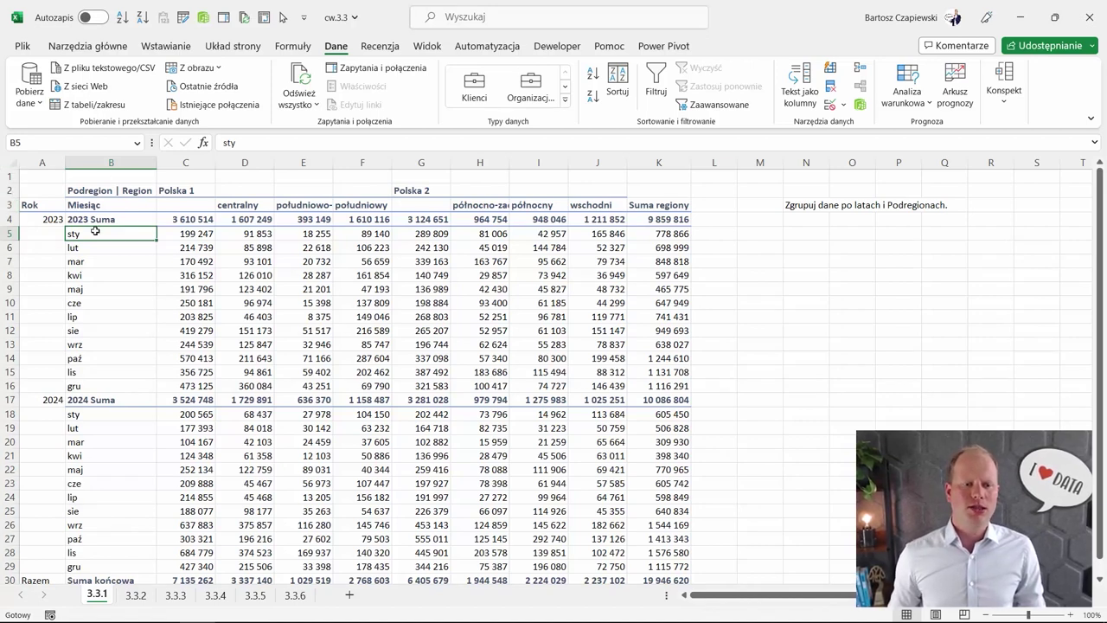
Group the 2023 month rows 5–16 into a single row outline group
drag(9, 234, 10, 385)
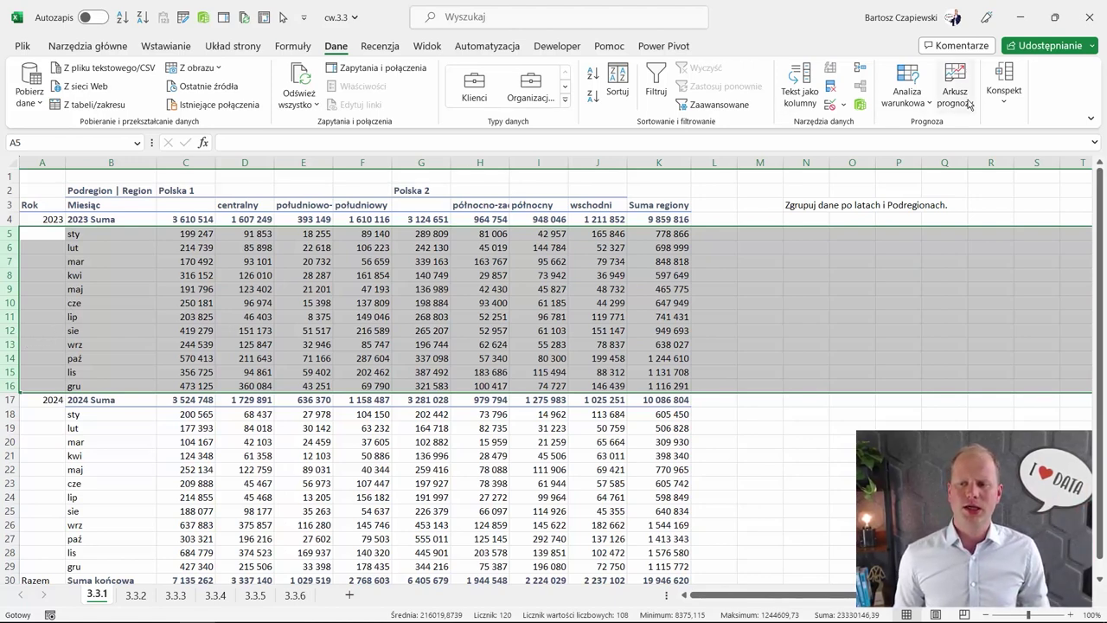
click(1004, 102)
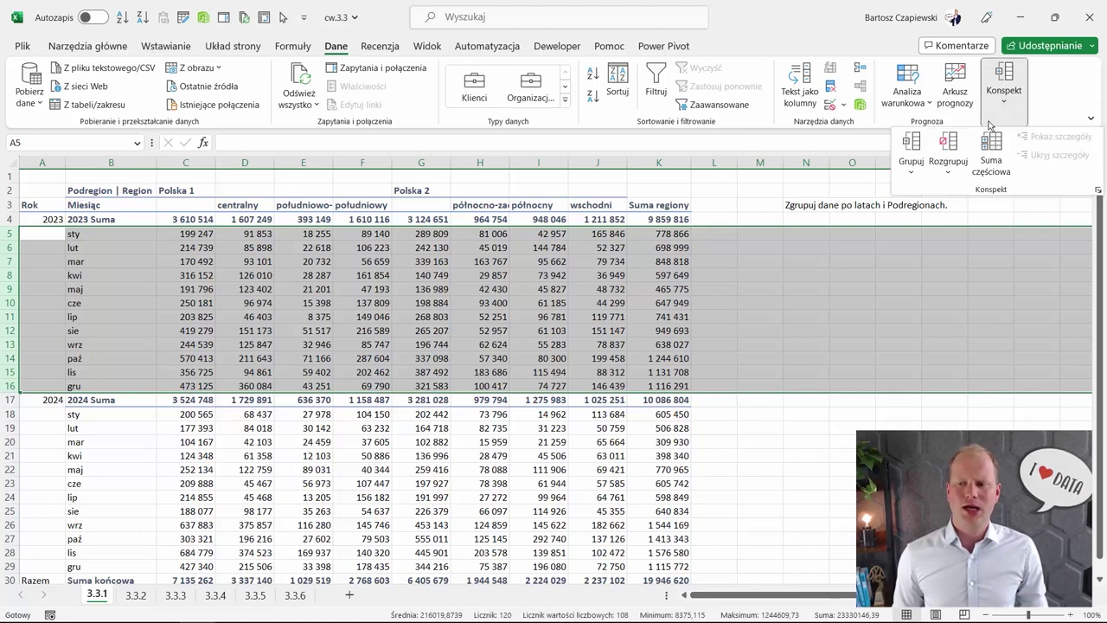
click(911, 170)
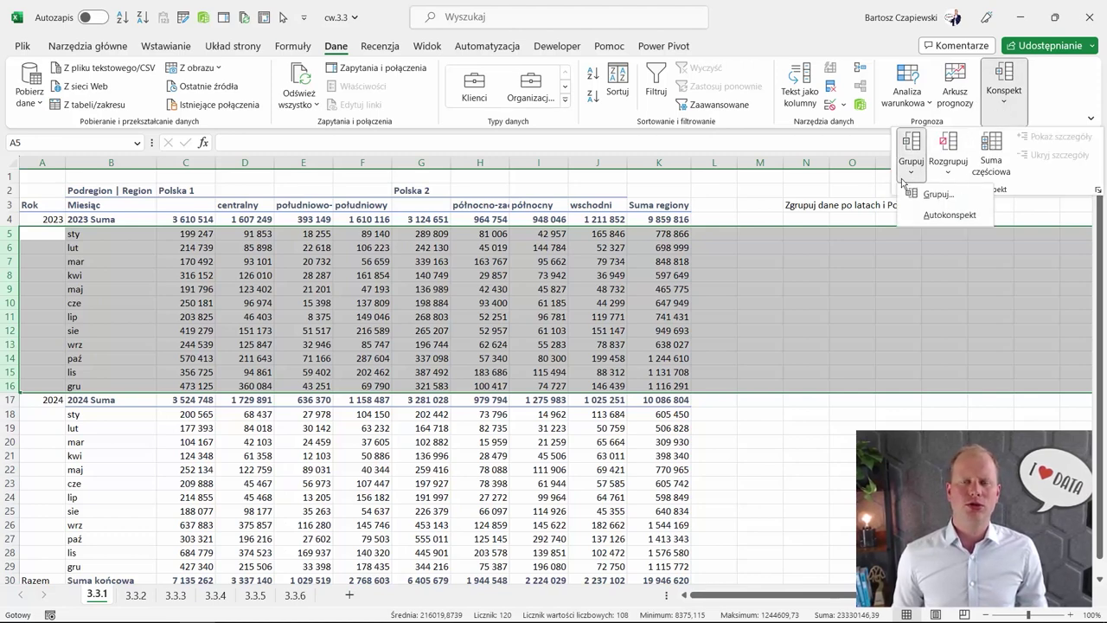
click(935, 195)
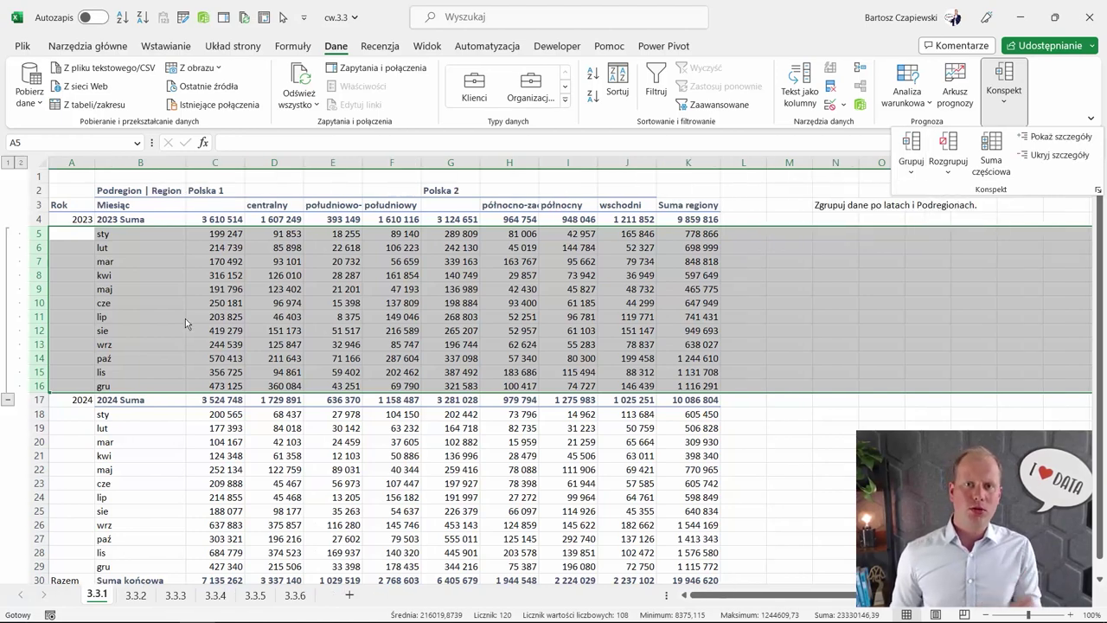
click(41, 276)
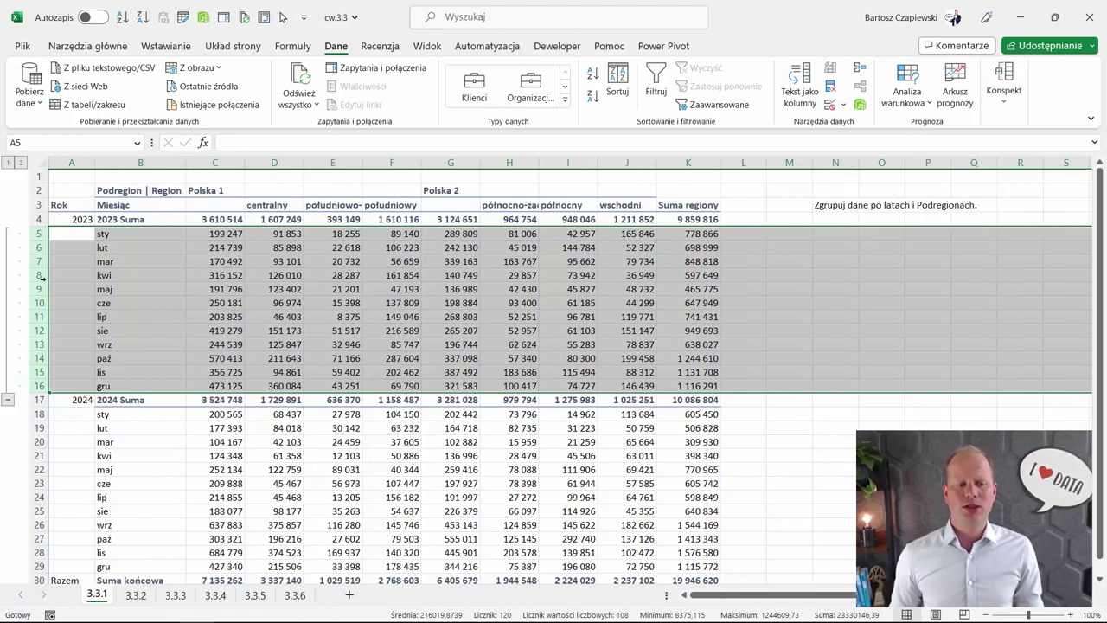
click(8, 400)
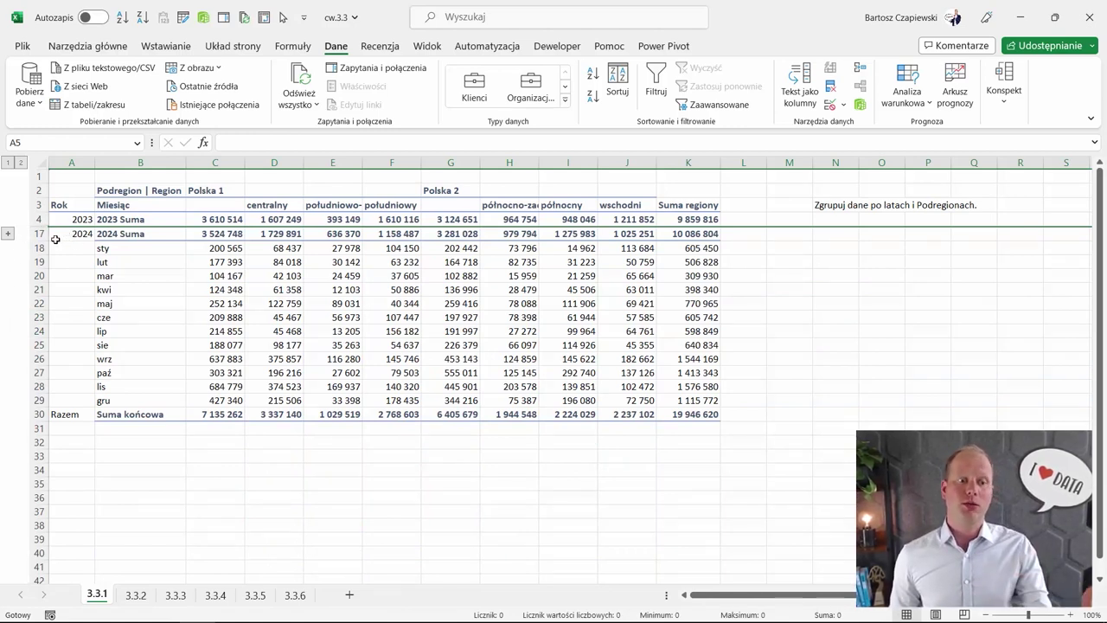
click(9, 233)
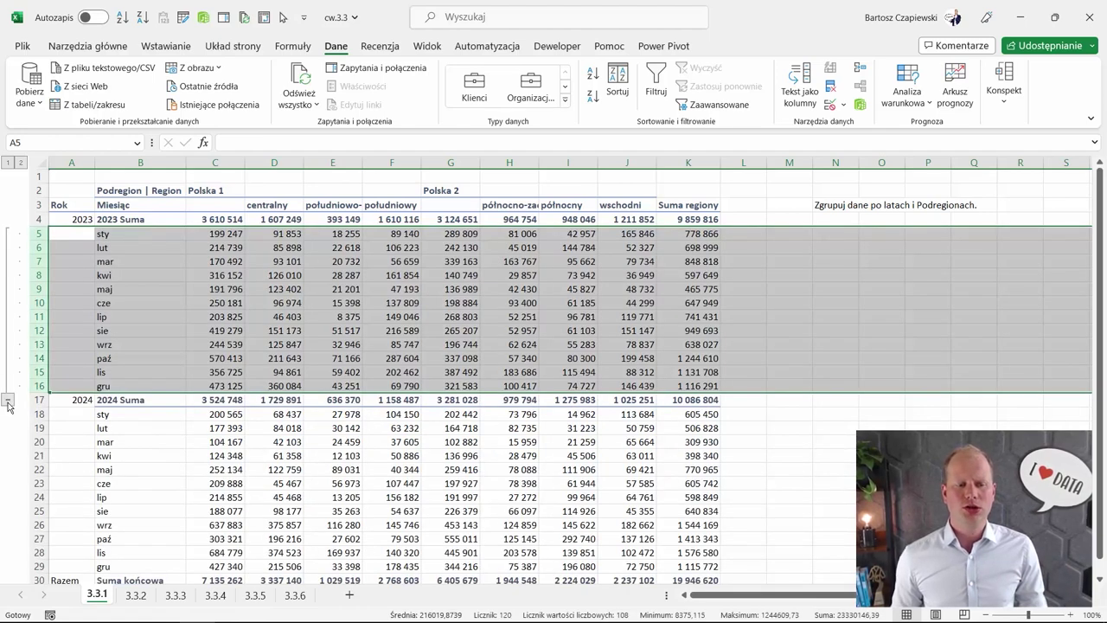
click(8, 401)
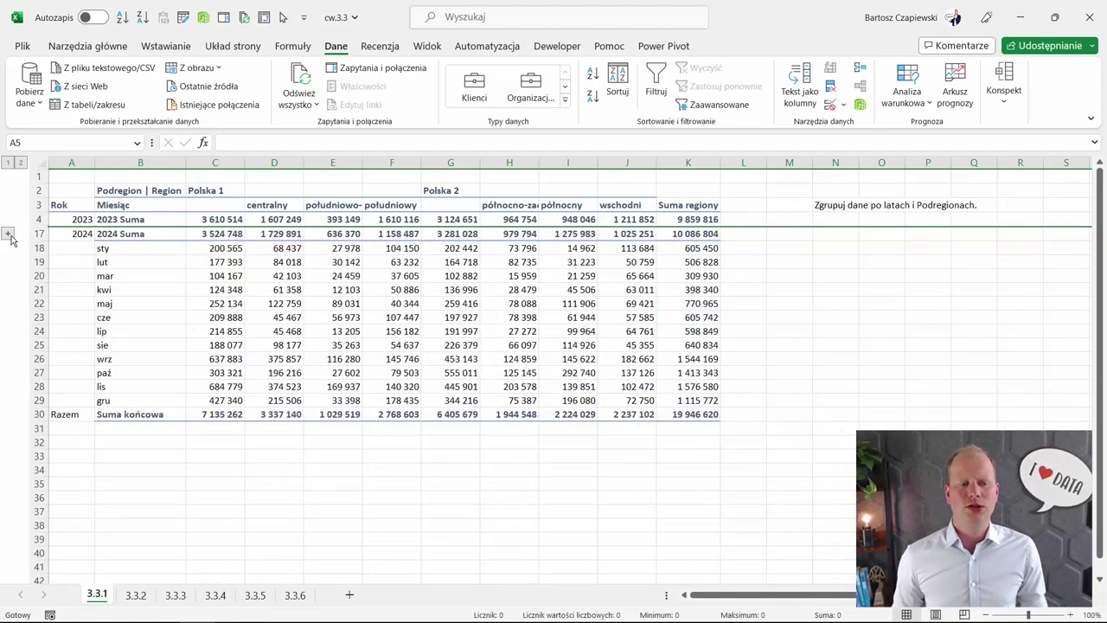
click(10, 235)
click(80, 220)
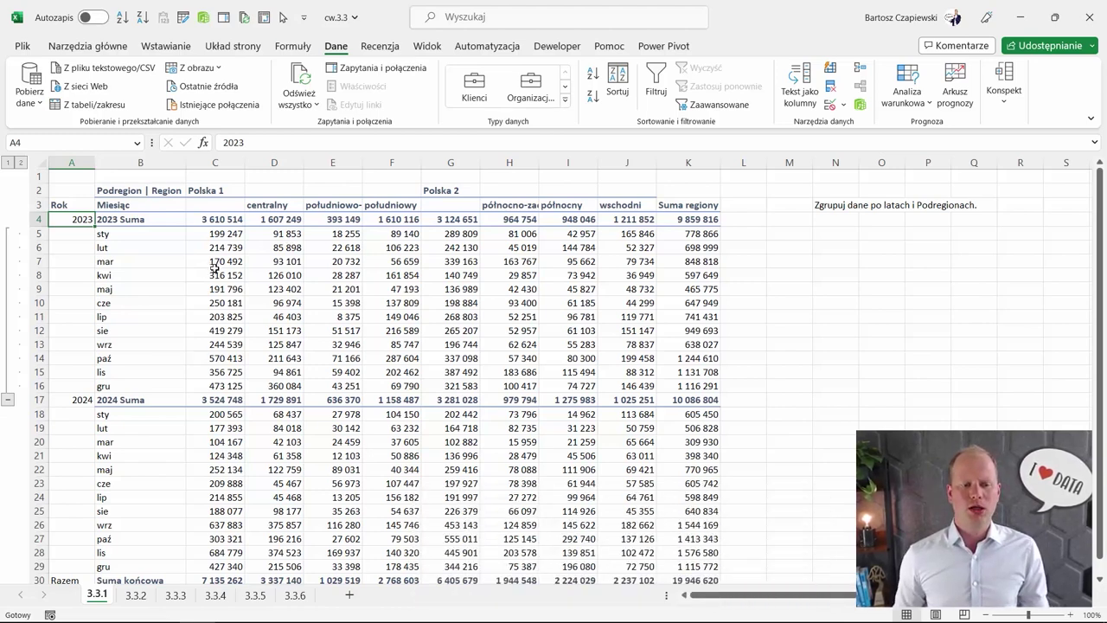
Turn off 'summary rows below detail' and 'summary columns right of detail' in the outline settings
click(1006, 102)
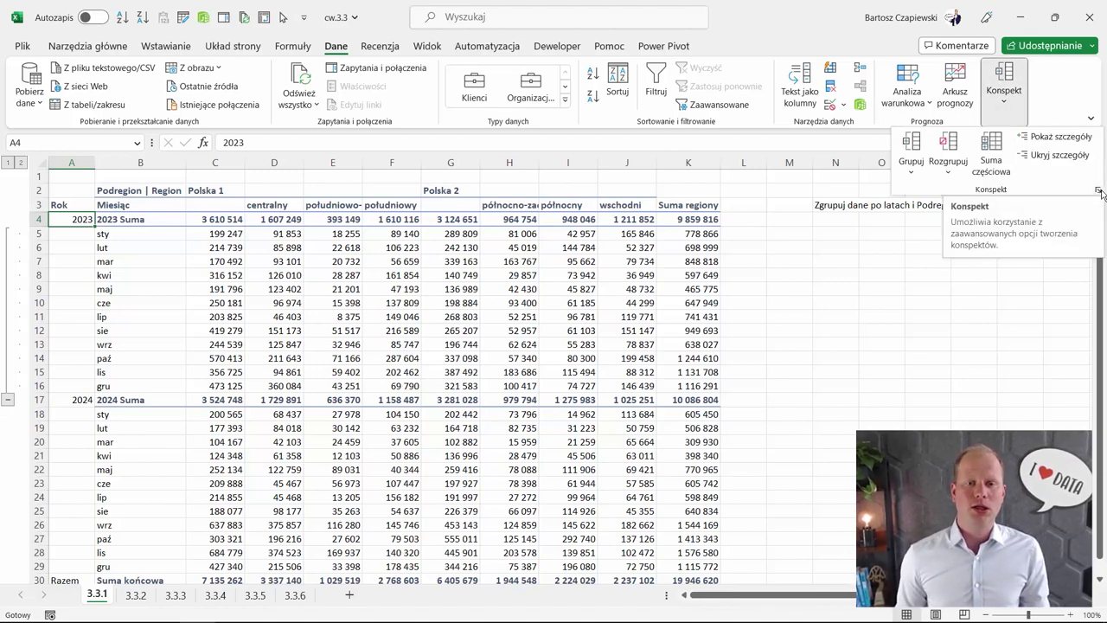
click(1098, 190)
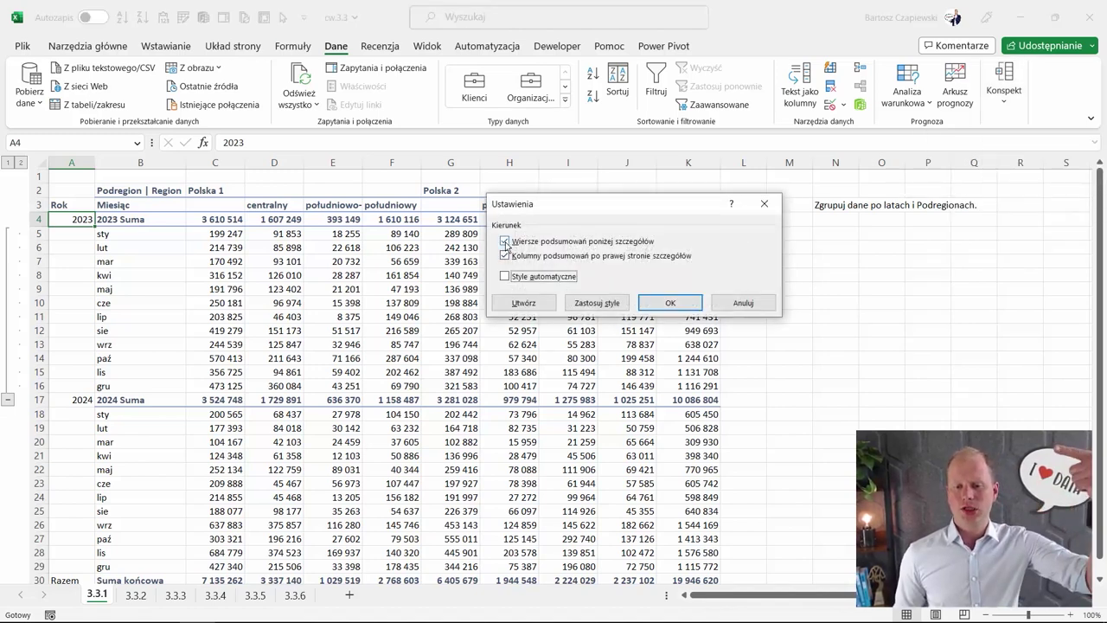
click(505, 242)
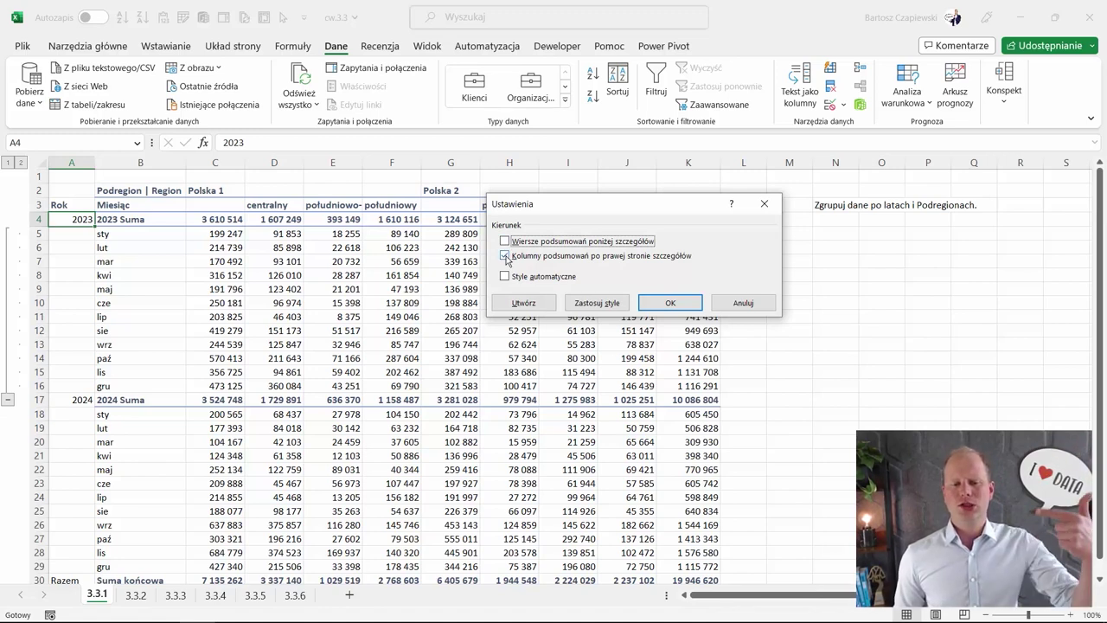
click(505, 256)
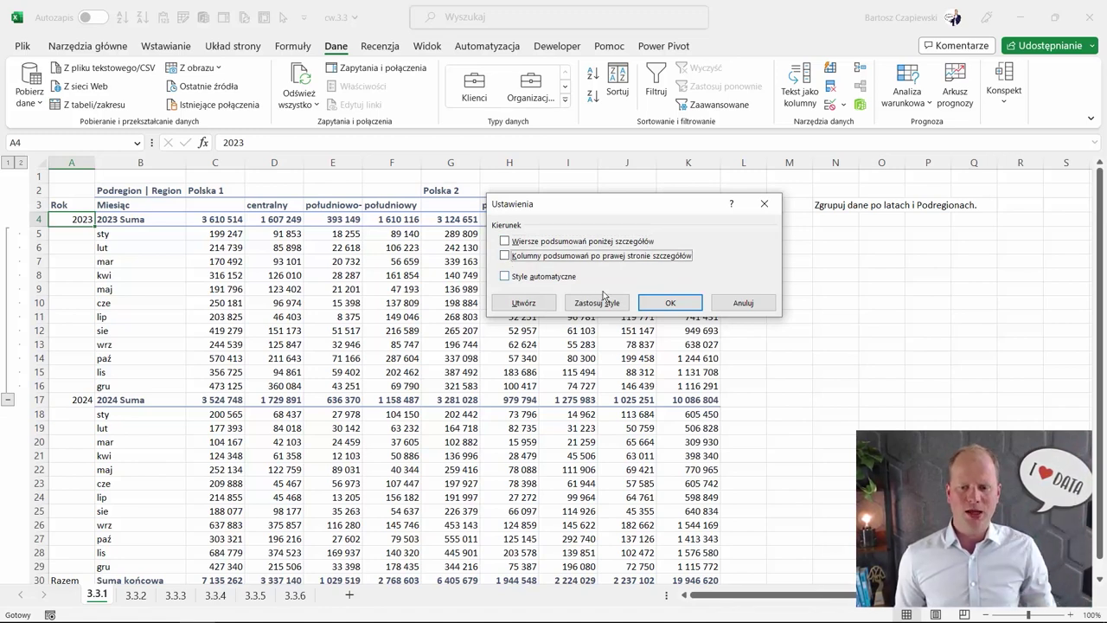
click(667, 302)
click(138, 262)
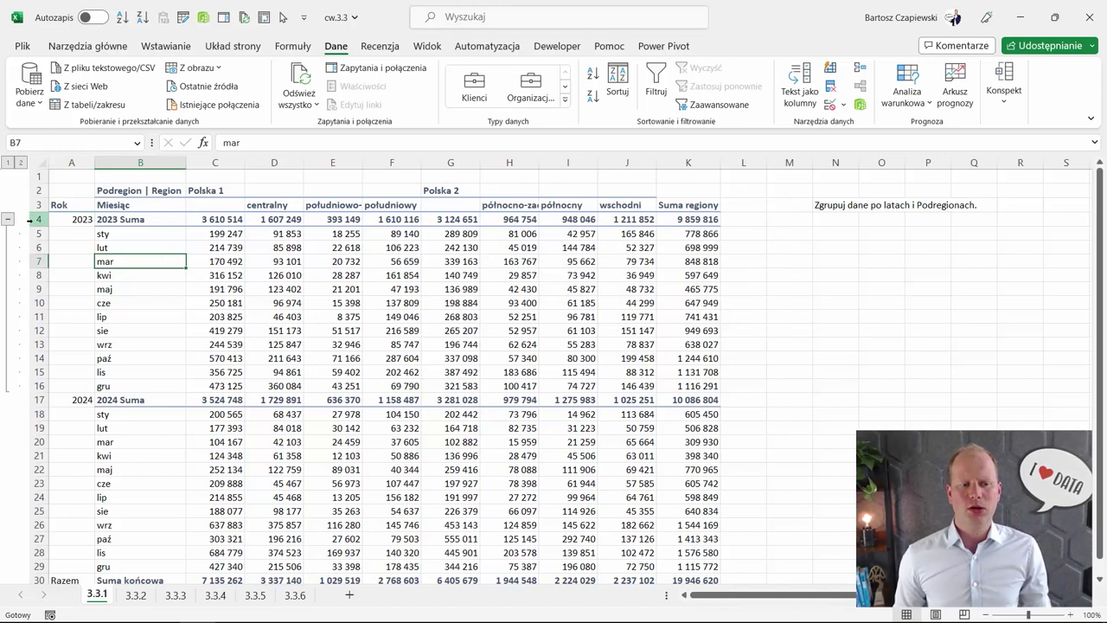
Group the 2024 month rows 18–29 into their own outline group
click(8, 222)
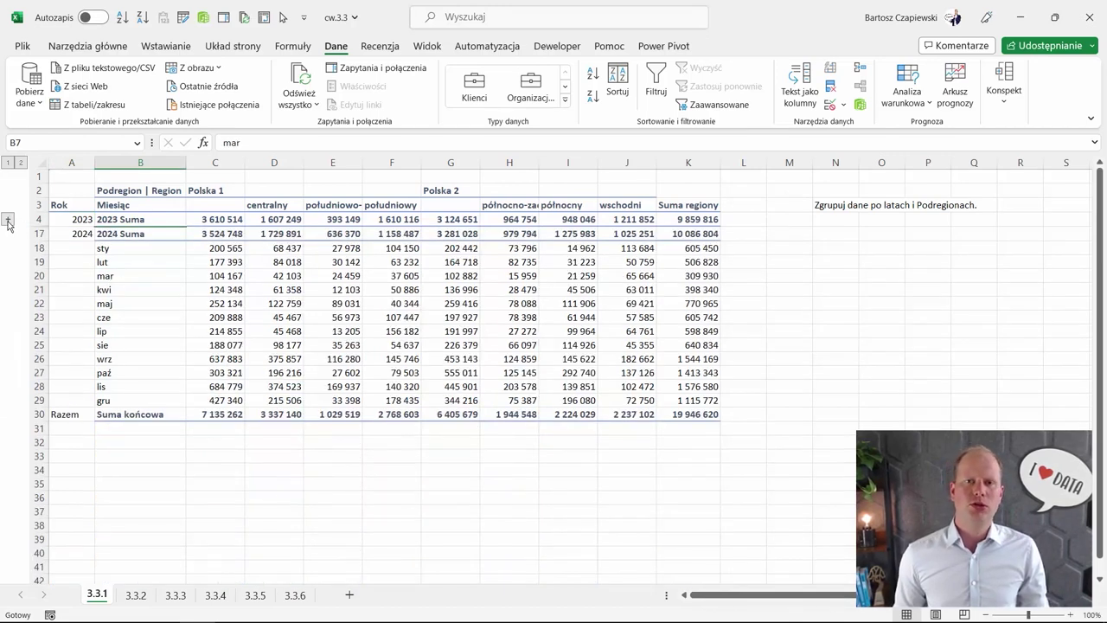
click(8, 222)
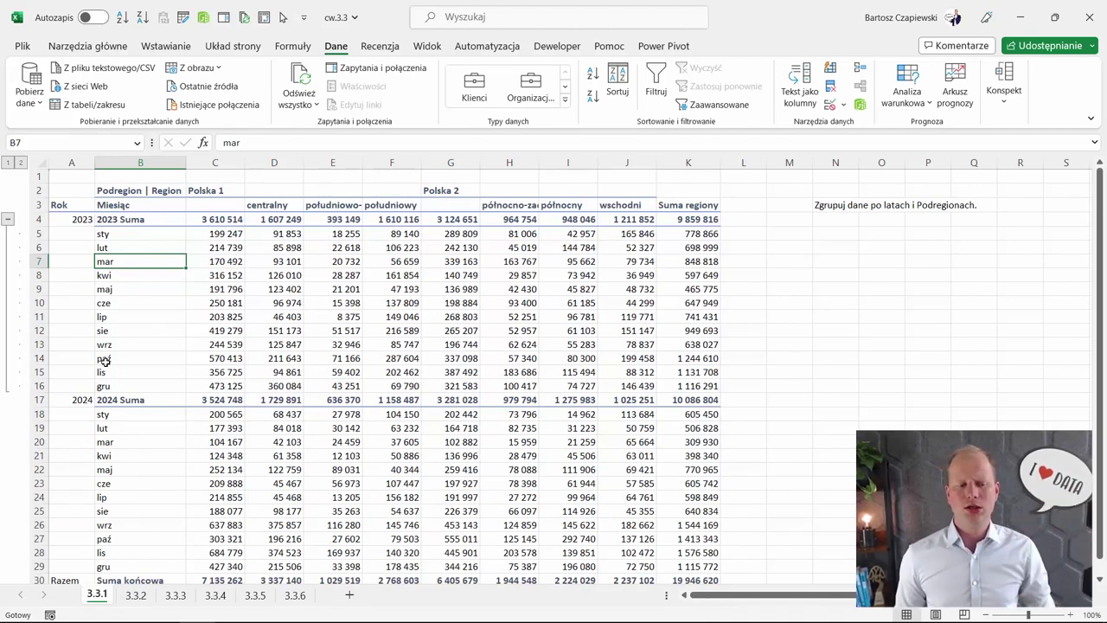
scroll(96, 399, down, 1)
scroll(78, 380, down, 1)
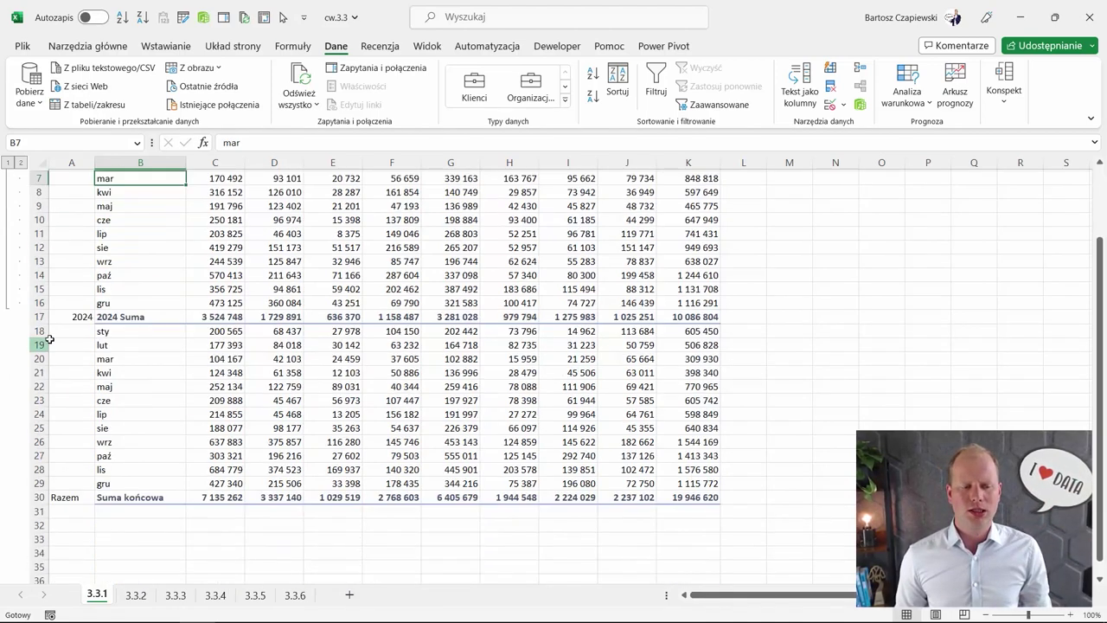
drag(39, 330, 39, 483)
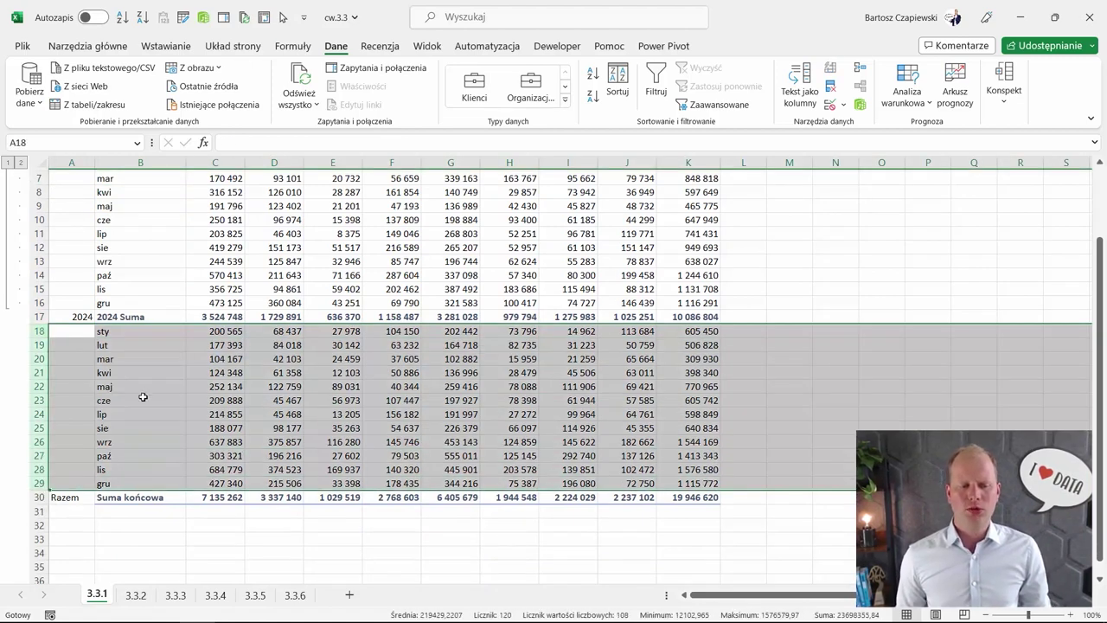
scroll(234, 367, up, 2)
click(1003, 86)
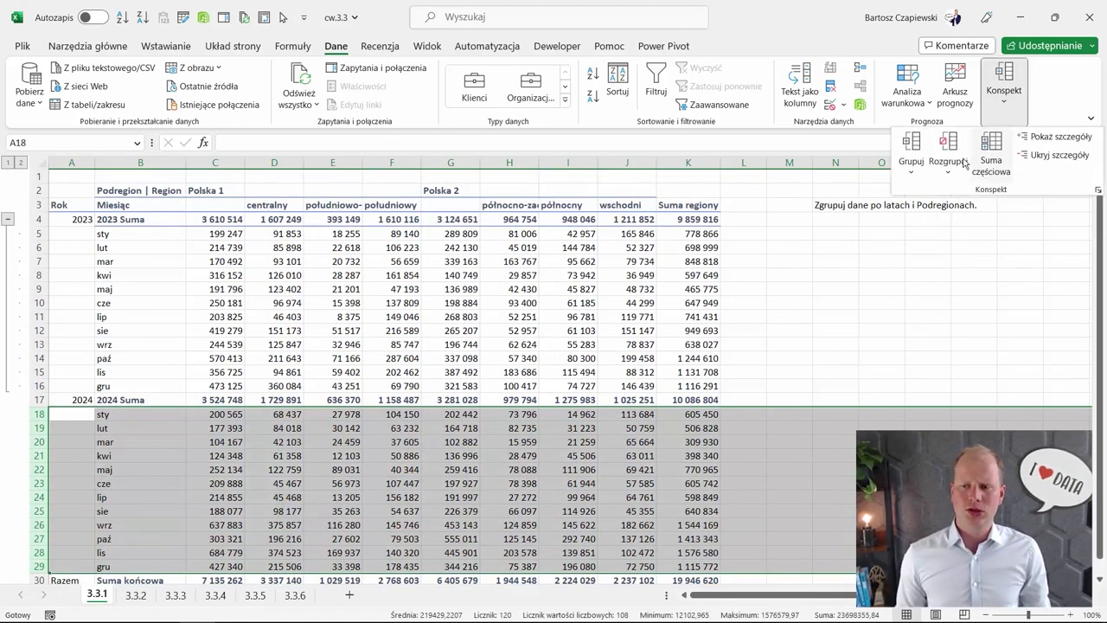
click(911, 172)
click(937, 197)
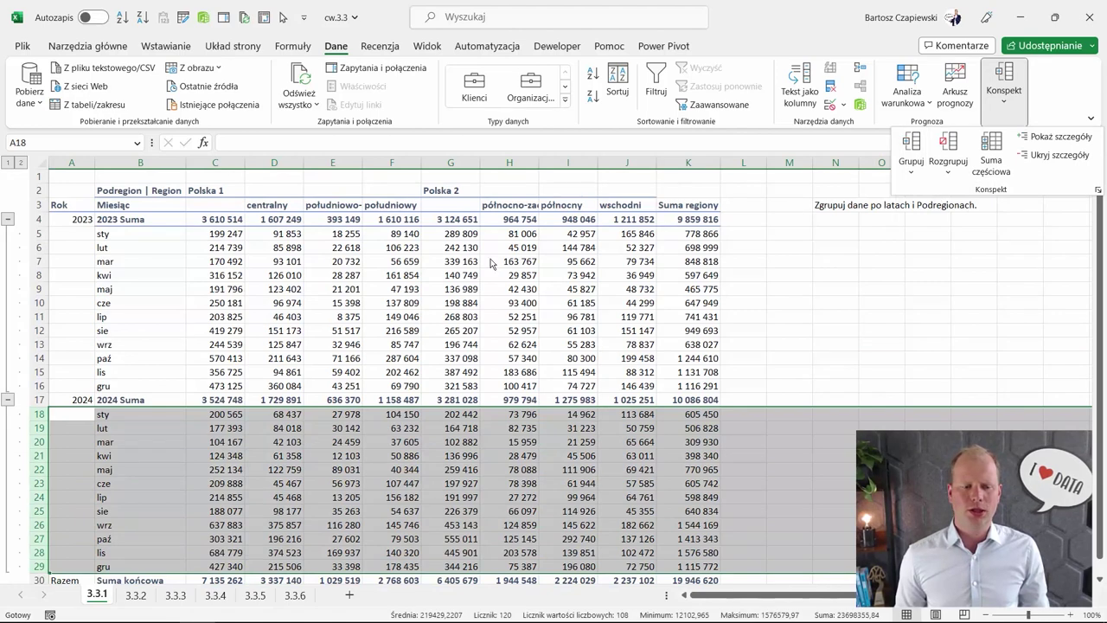
click(115, 386)
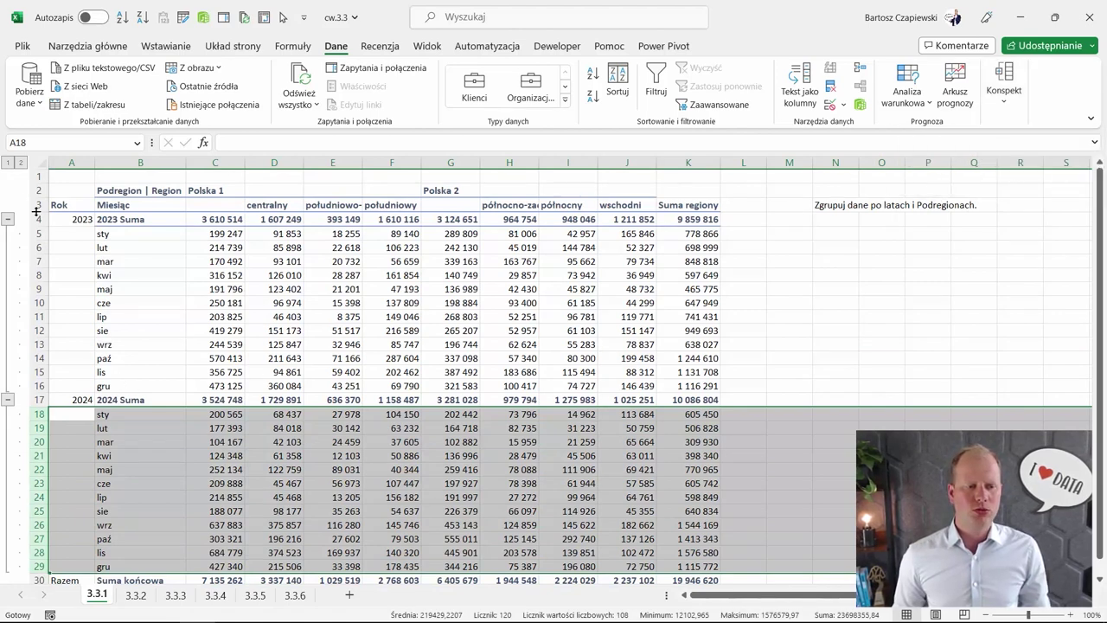
Collapse the outline to level 1, showing only 2023 Suma, 2024 Suma and Razem
click(9, 162)
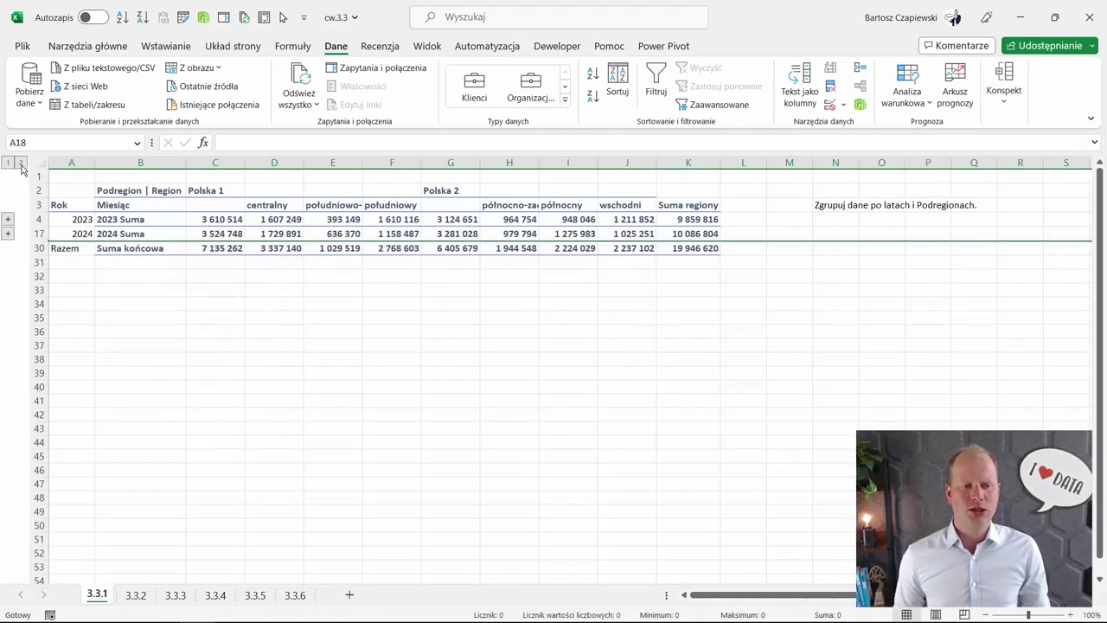
click(21, 164)
click(8, 162)
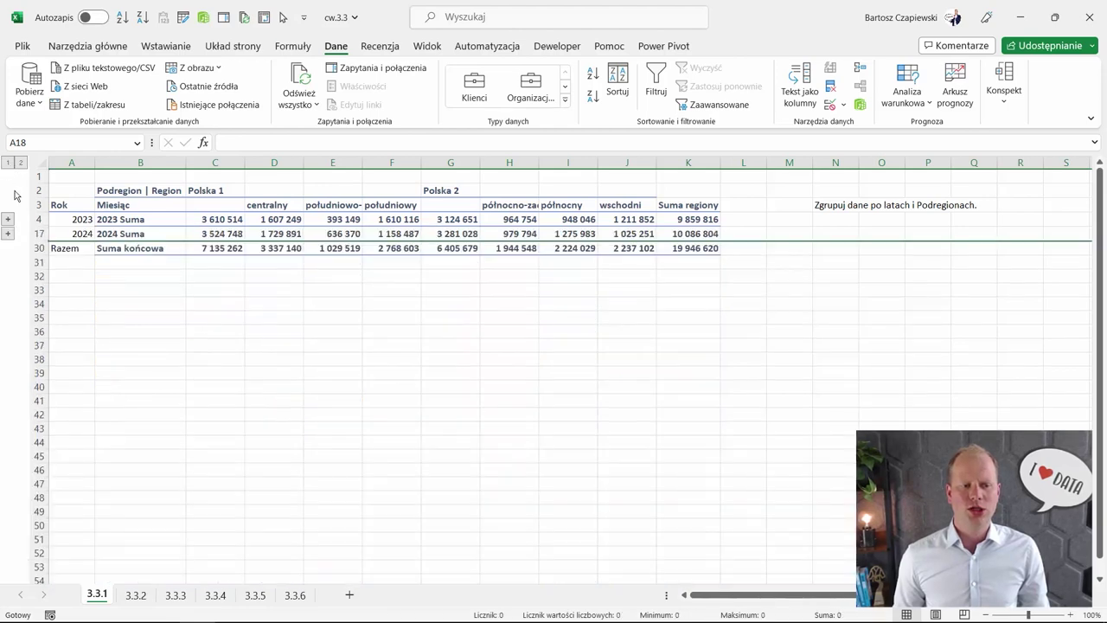
click(161, 220)
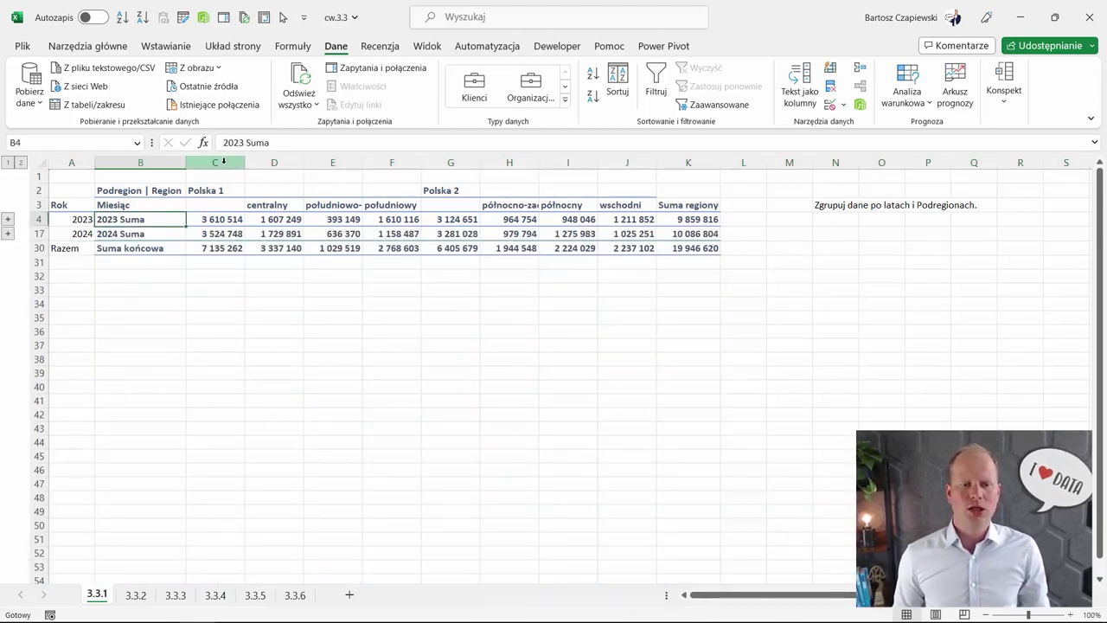
Group the Polska 1 subregion columns D–F and collapse them
drag(216, 162, 402, 162)
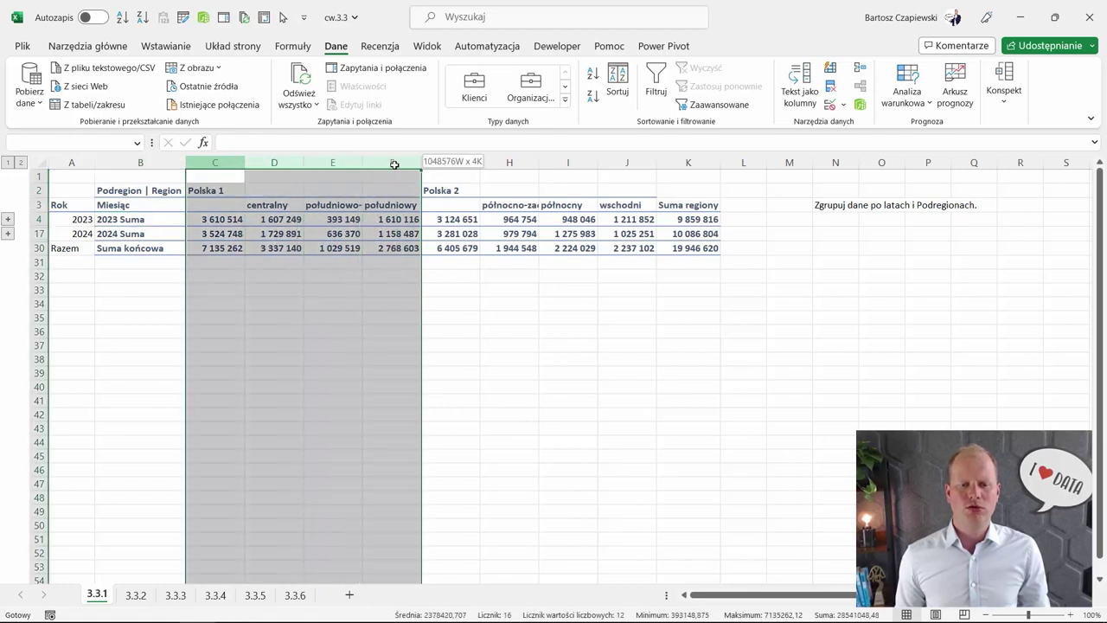
click(274, 165)
drag(274, 166, 391, 162)
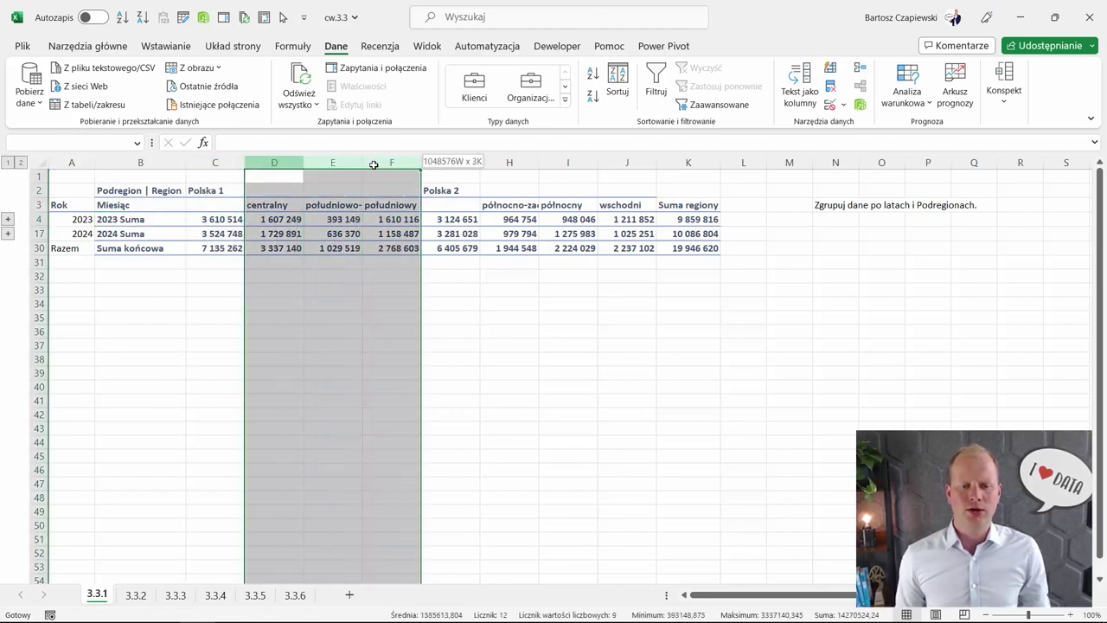
click(1003, 91)
click(928, 199)
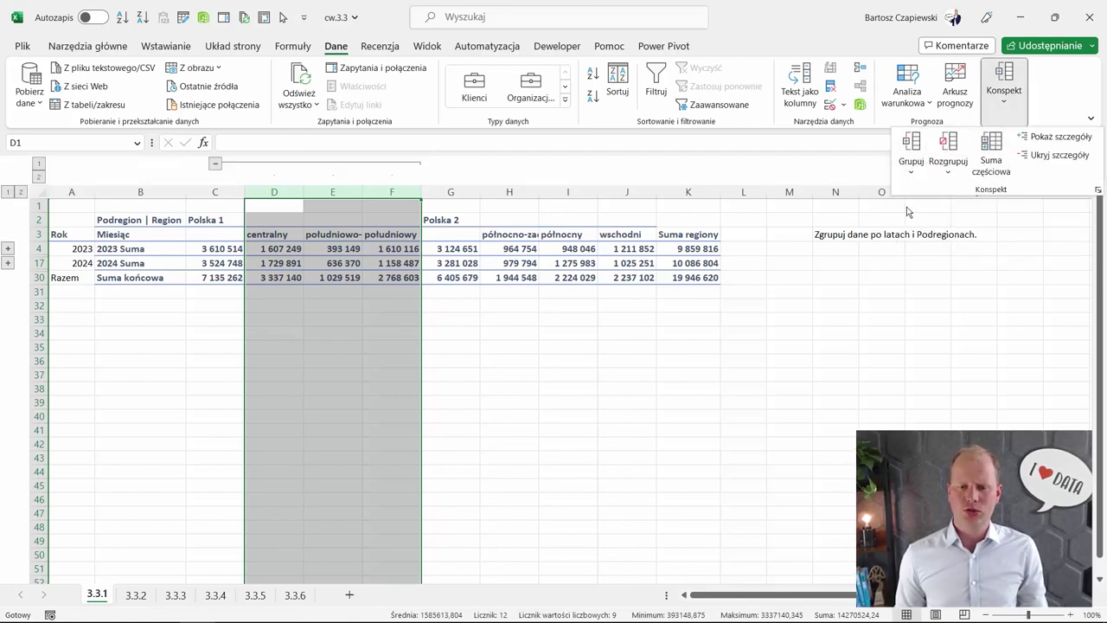
click(215, 163)
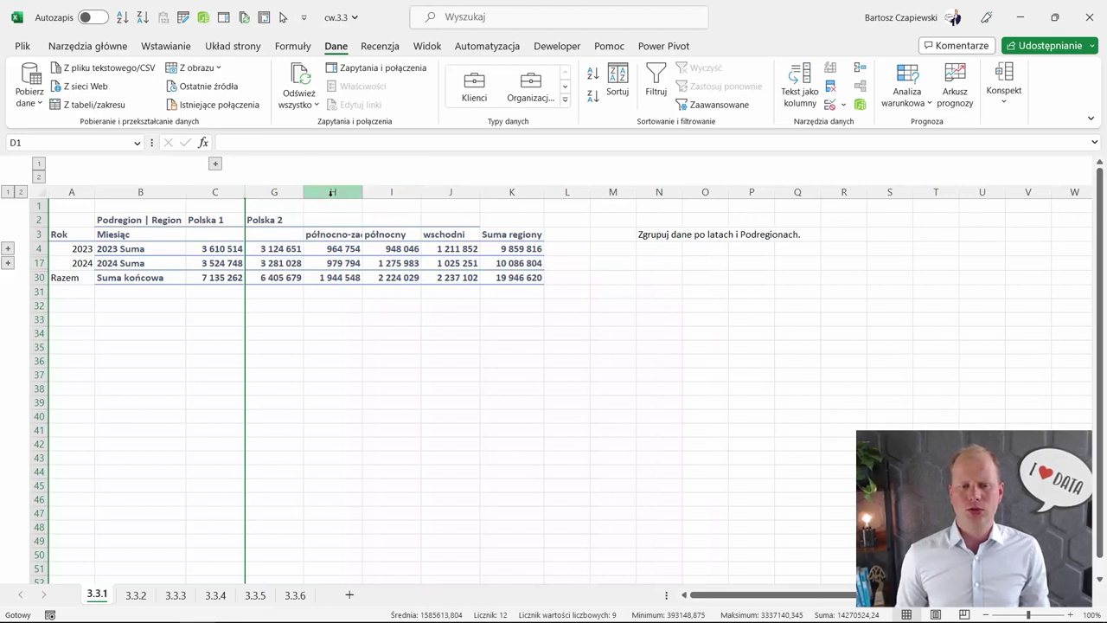
Group the Polska 2 subregion columns H–J and collapse them
drag(333, 192, 461, 195)
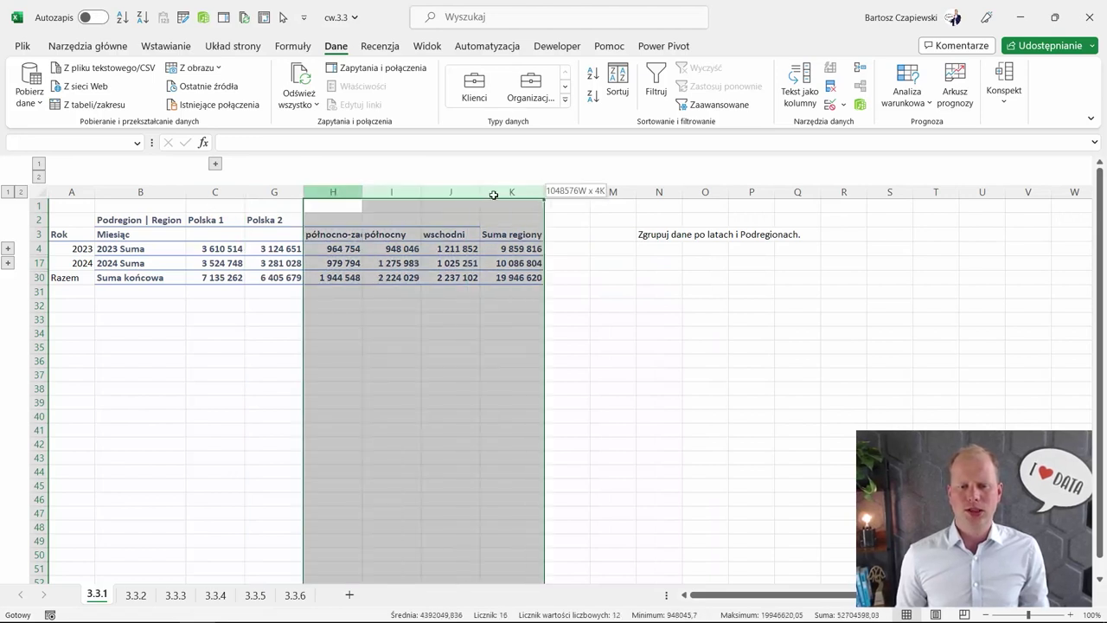
click(1003, 86)
click(911, 170)
click(924, 197)
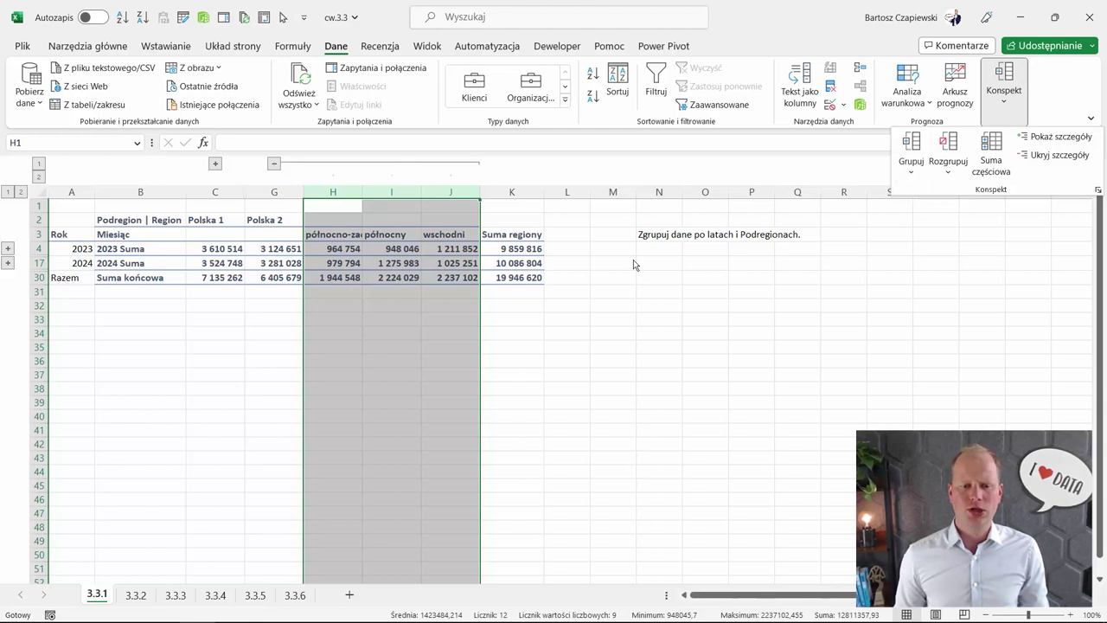
click(274, 167)
click(279, 251)
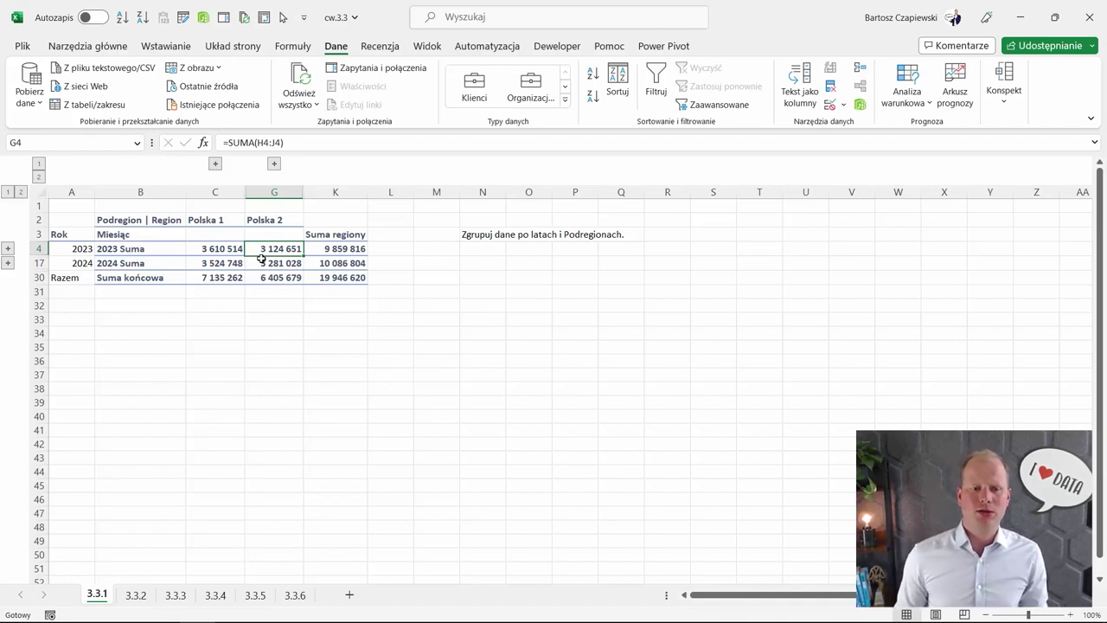
On sheet 3.3.2, inspect cell E7 and the C17 subtotal formula over C5:C16
click(136, 595)
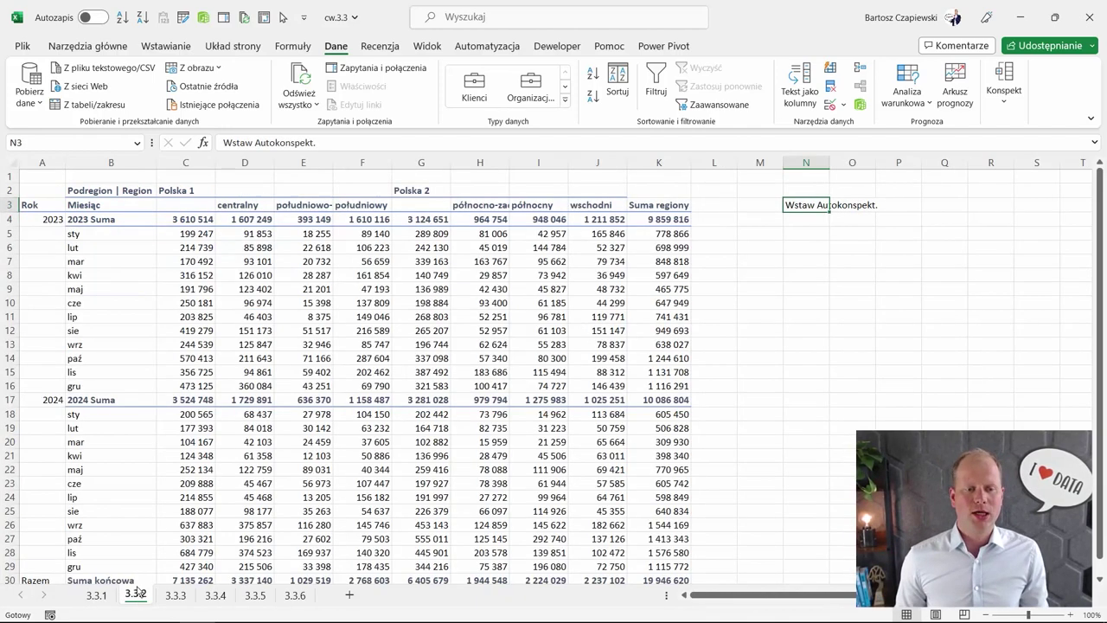
click(291, 262)
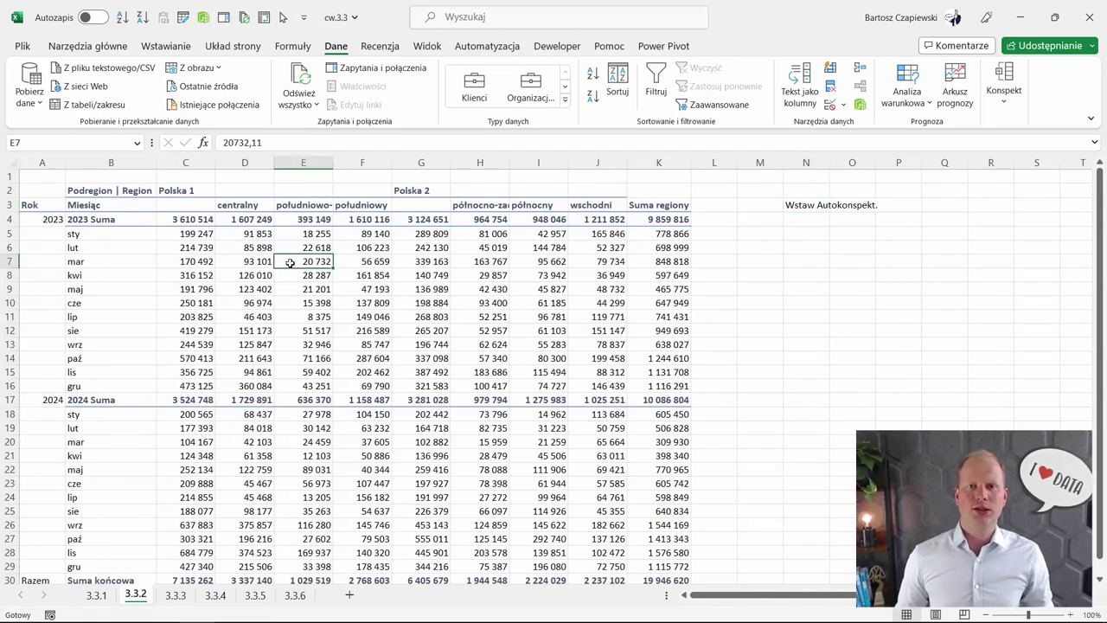
click(192, 400)
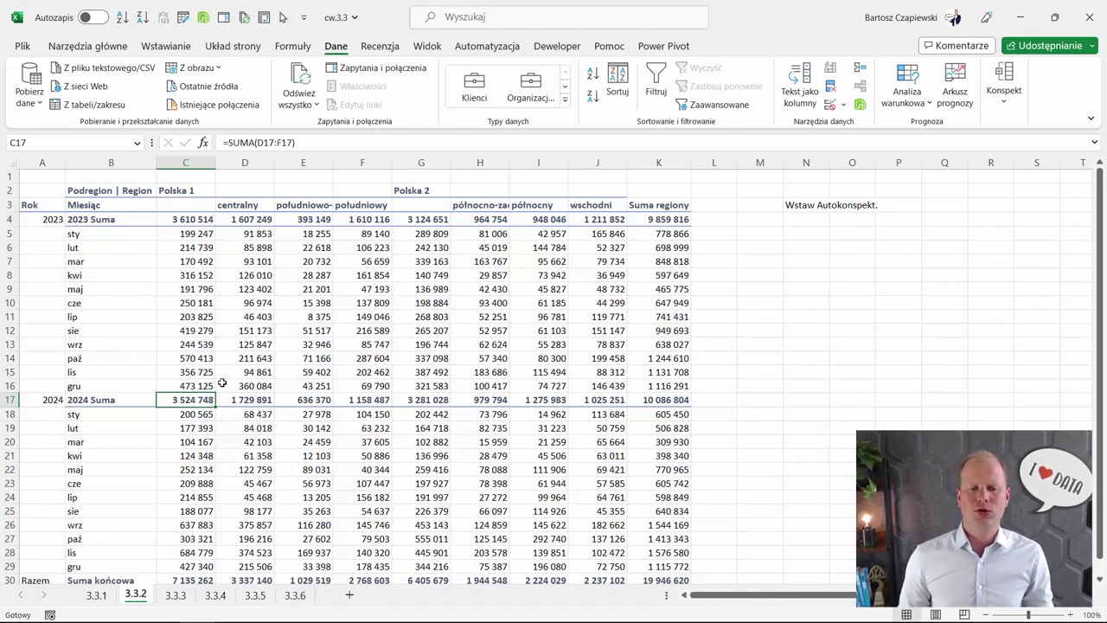
drag(190, 233, 190, 388)
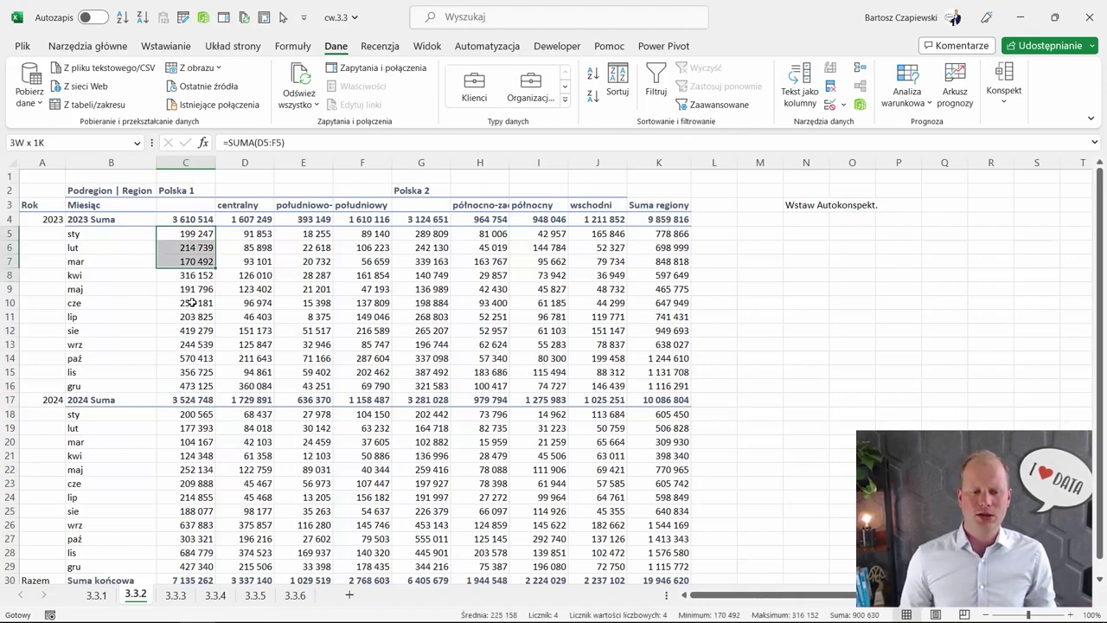
click(190, 397)
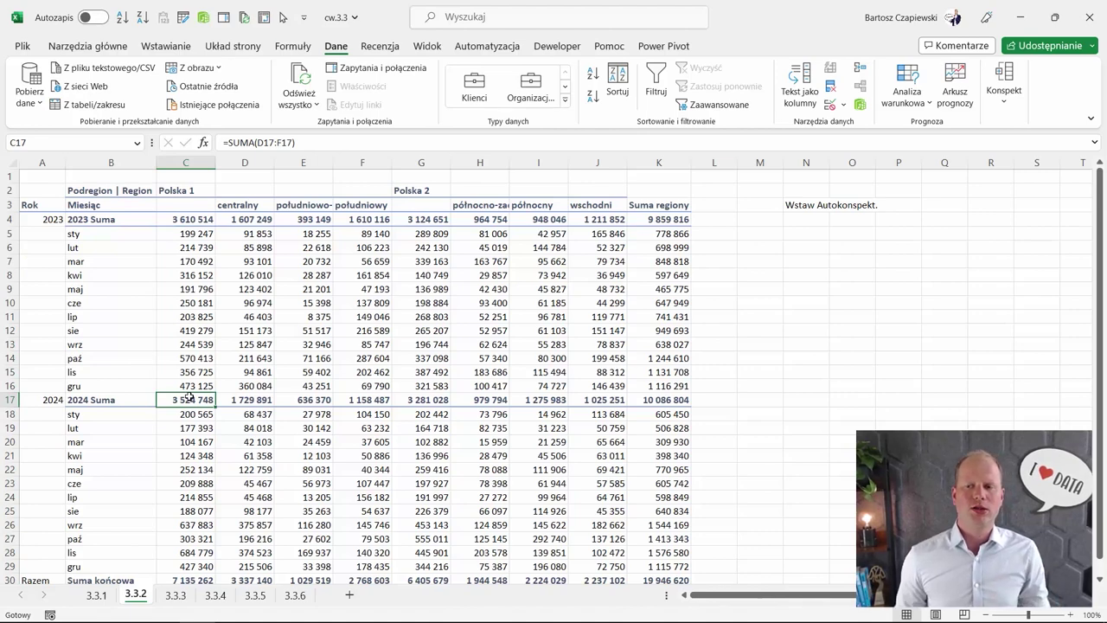
With a cell in the table active, bring up the Group dropdown choices
click(257, 288)
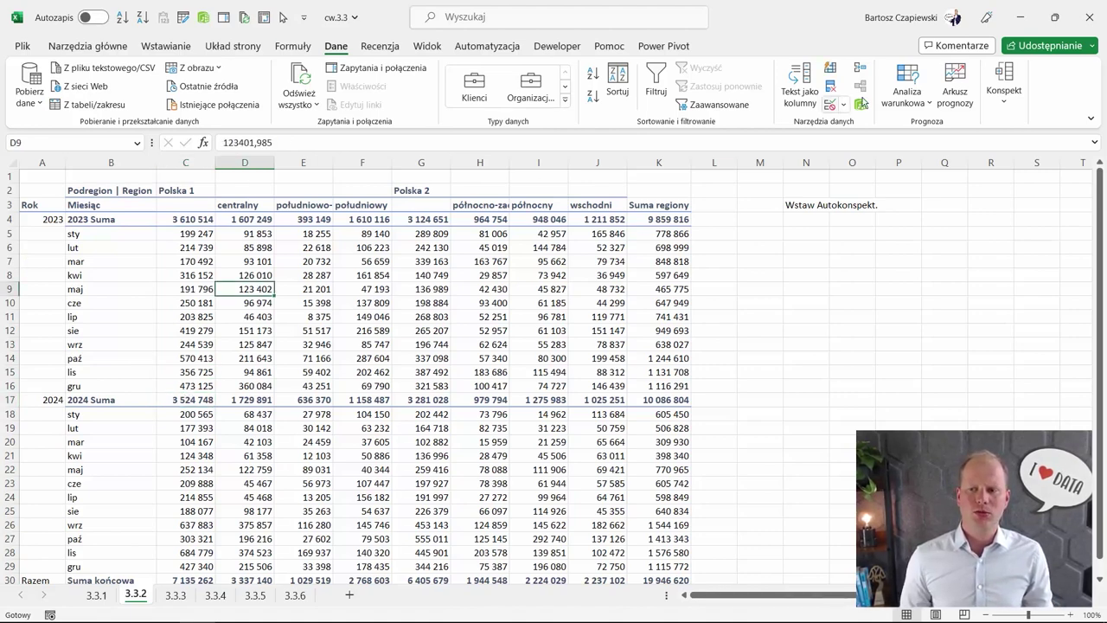
click(1003, 93)
click(949, 180)
click(910, 171)
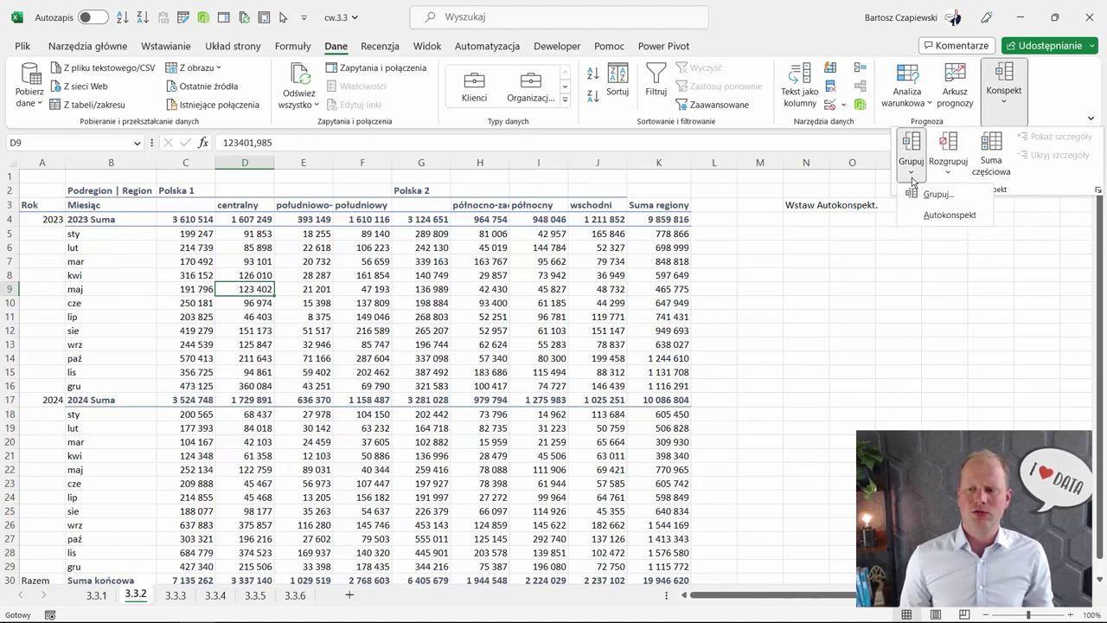
Create an Auto Outline and collapse rows and columns to yearly and regional totals
click(952, 216)
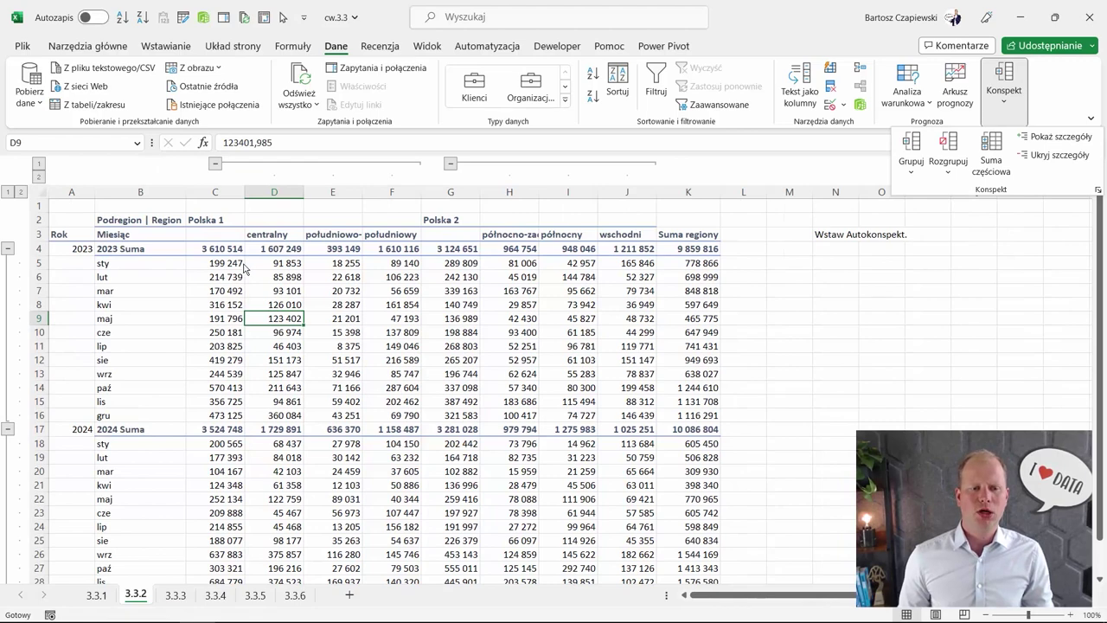
click(243, 269)
click(20, 192)
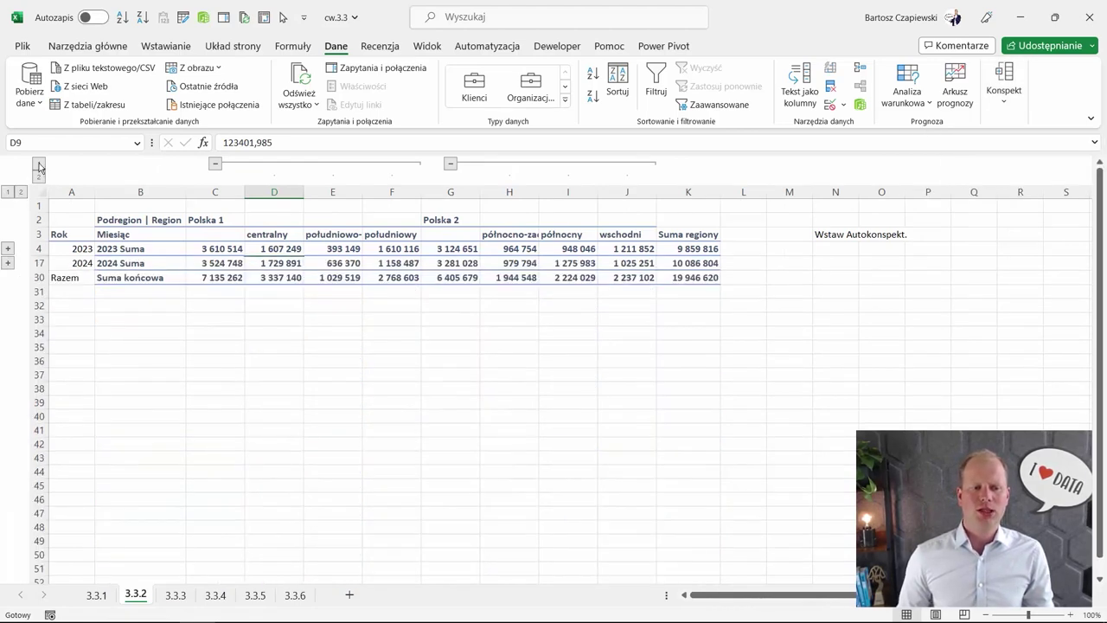
click(39, 164)
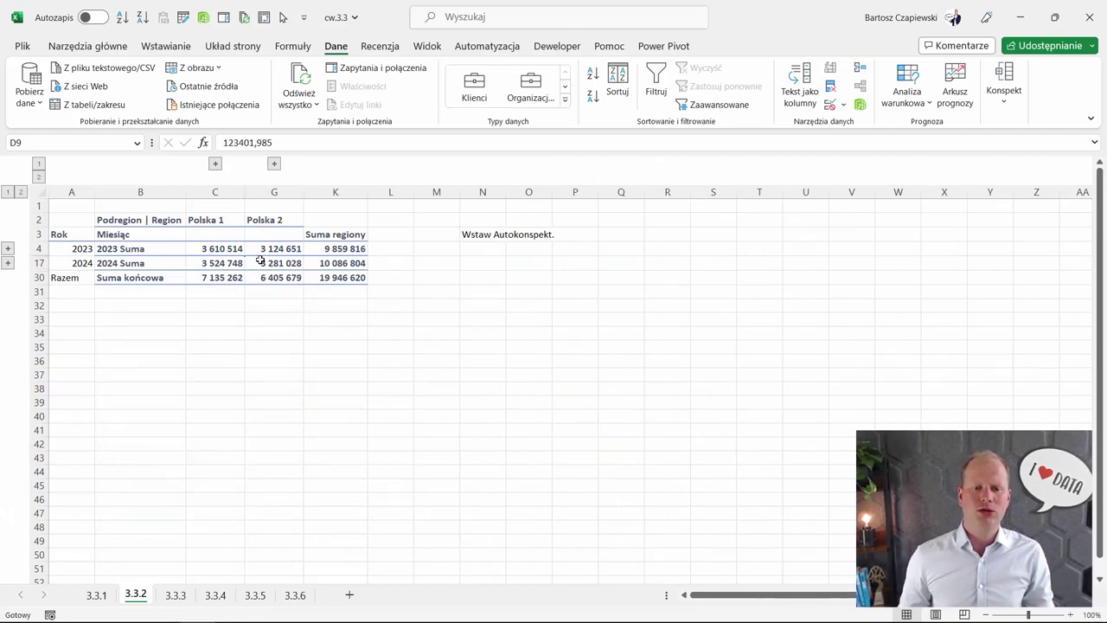
Expand the 2024 months, then move to sheet 3.3.3 and check cell C6
click(290, 240)
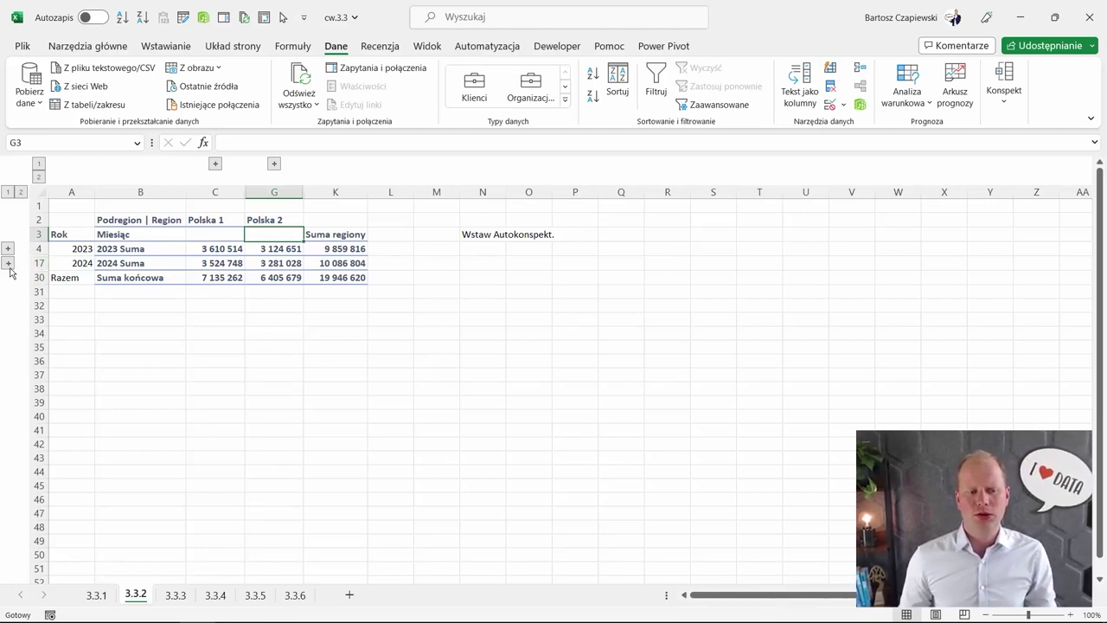
click(8, 264)
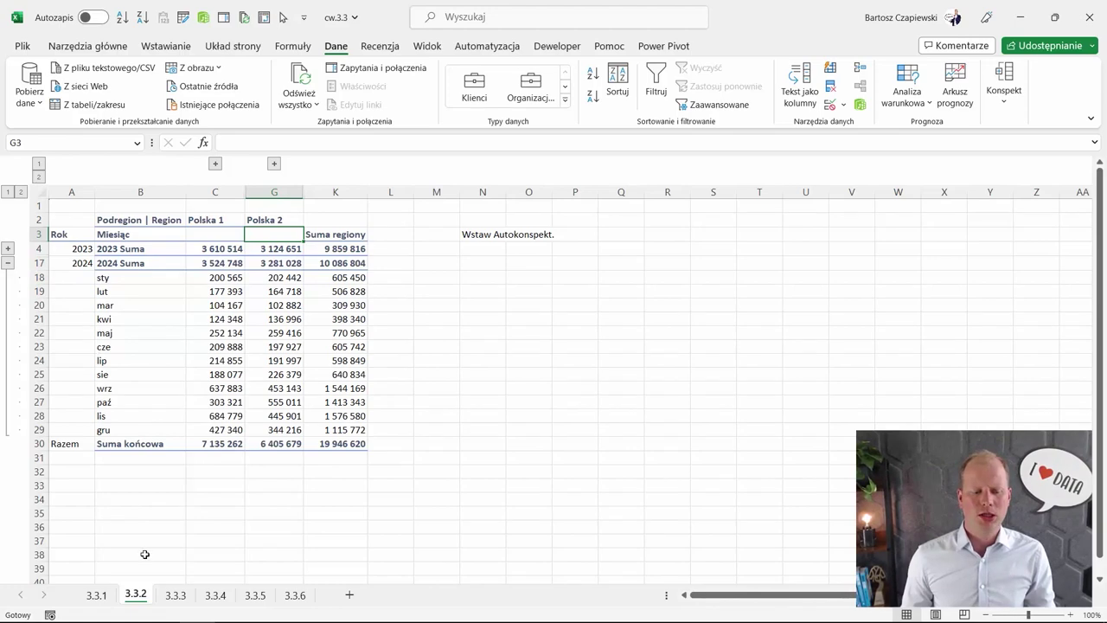
click(176, 595)
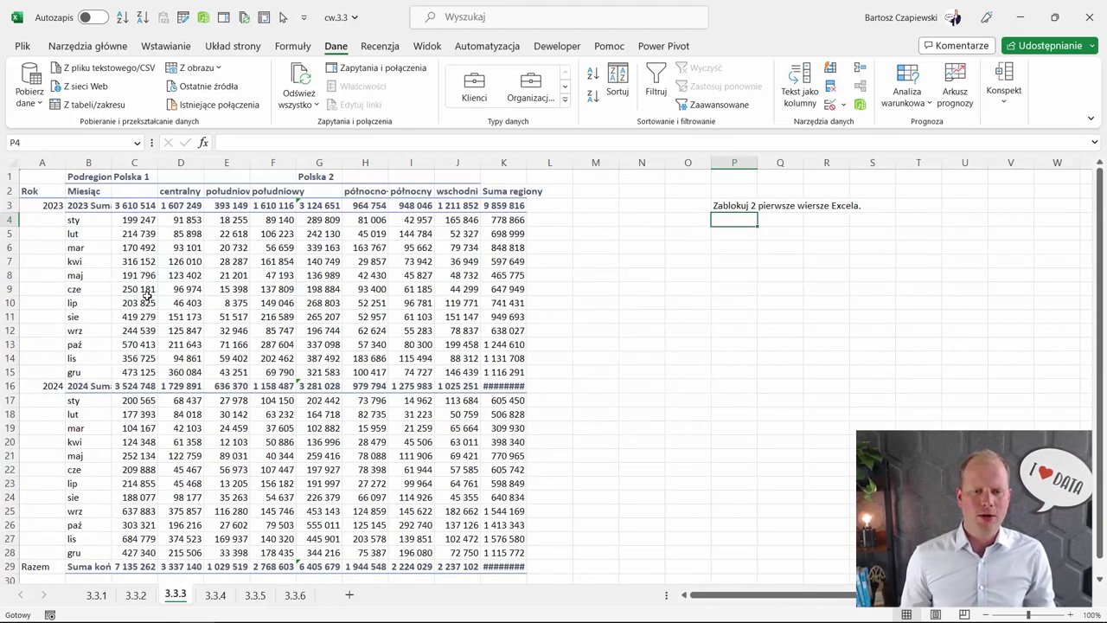
click(134, 248)
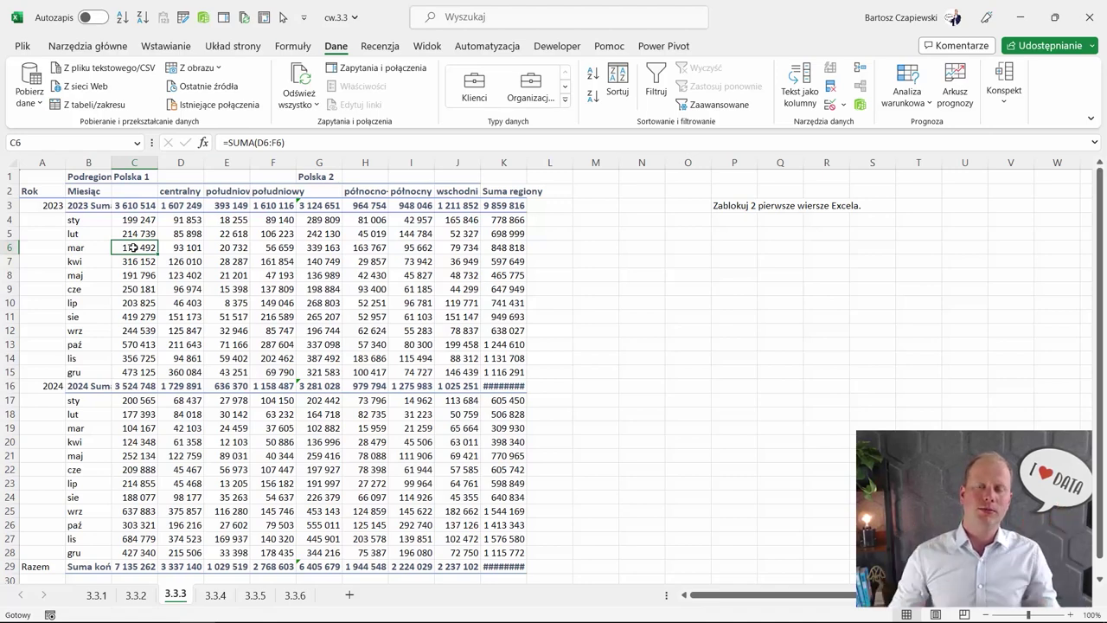
Freeze panes above row 2 on sheet 3.3.3, then return to sheet 3.3.2
scroll(141, 242, down, 5)
scroll(141, 242, down, 3)
scroll(141, 242, up, 8)
scroll(141, 241, down, 4)
scroll(139, 239, up, 4)
scroll(139, 239, down, 5)
scroll(139, 238, up, 5)
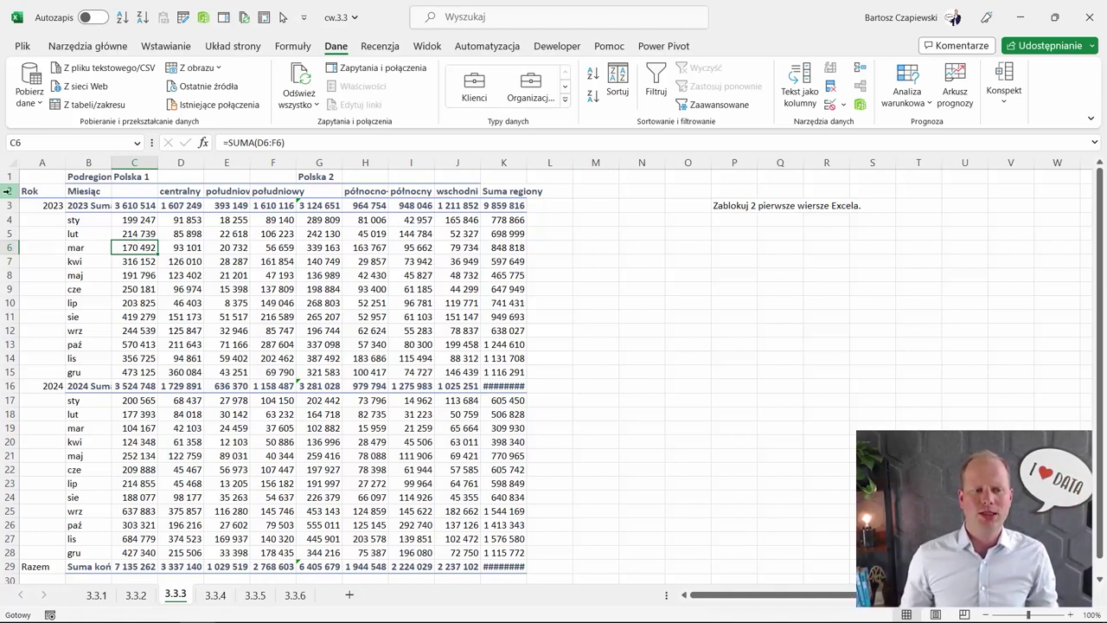
click(8, 191)
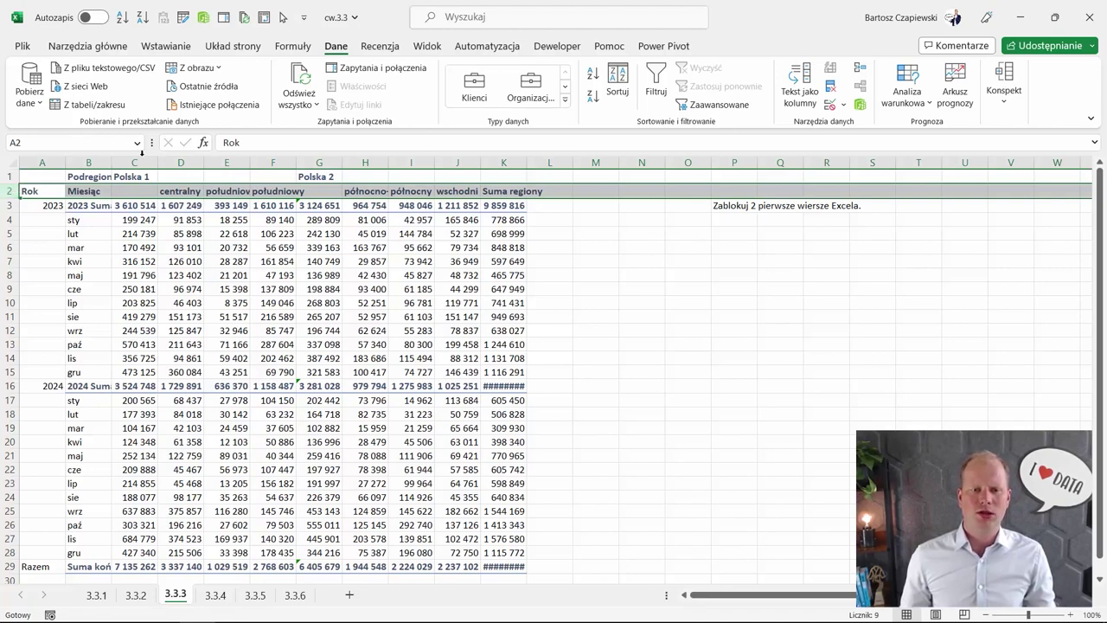
click(423, 46)
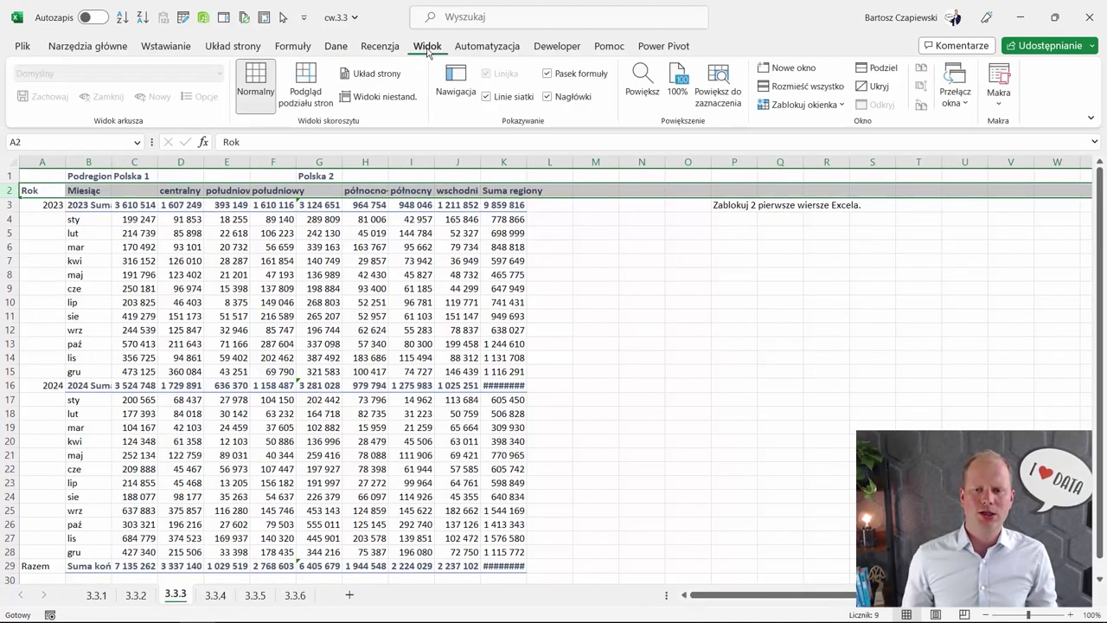
click(842, 105)
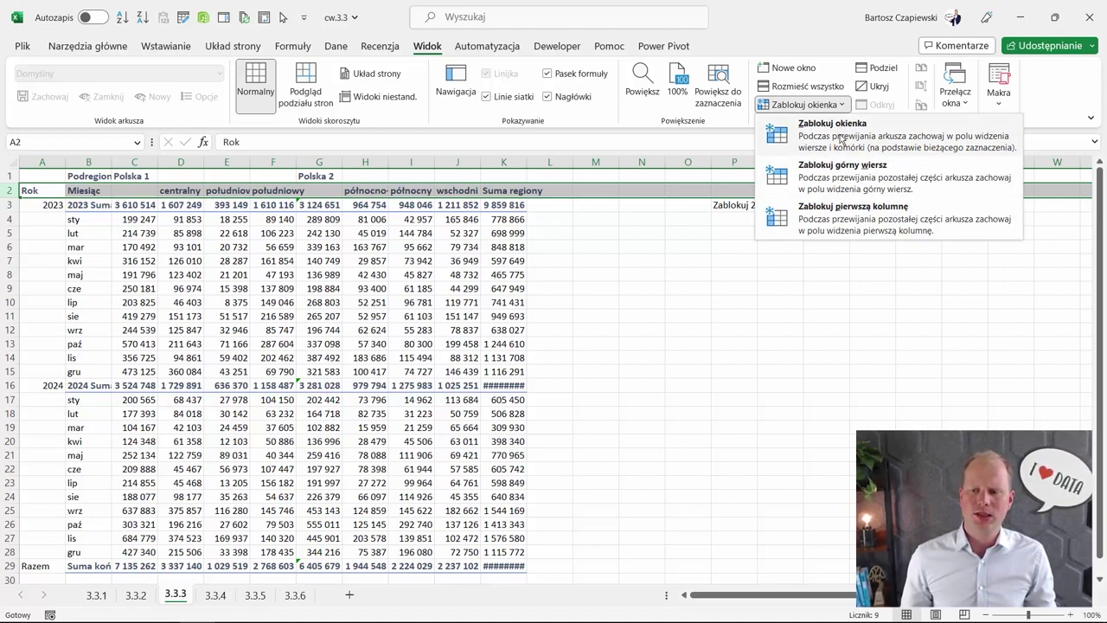
click(832, 130)
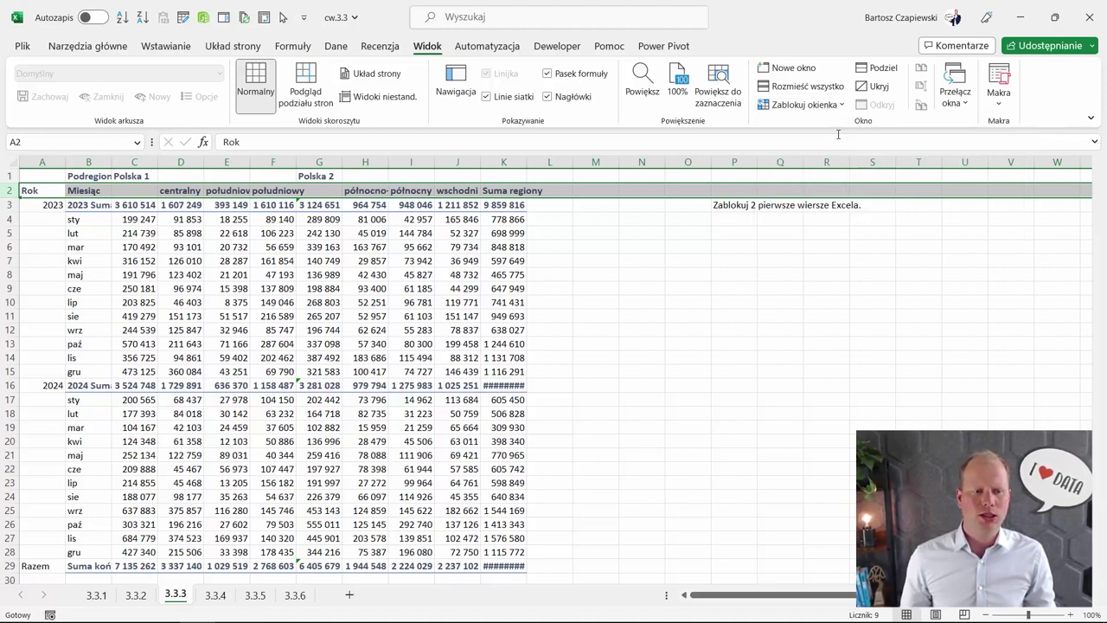
click(142, 245)
key(ctrl+Page_Up)
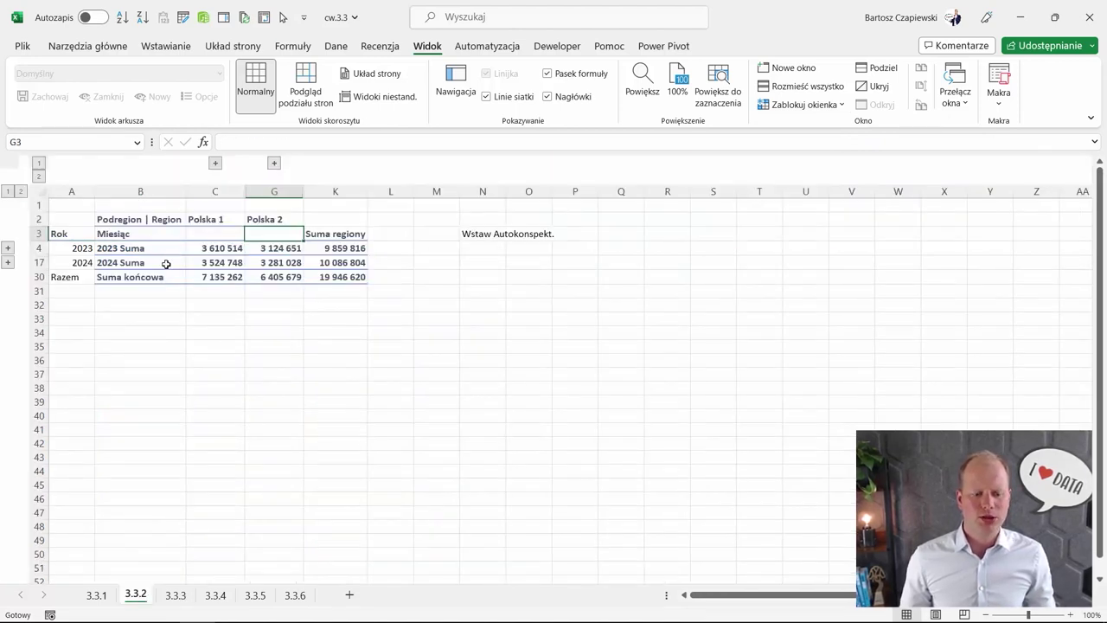
On sheet 3.3.3, refreeze panes at row 3 so rows 1 and 2 stay fixed
click(175, 595)
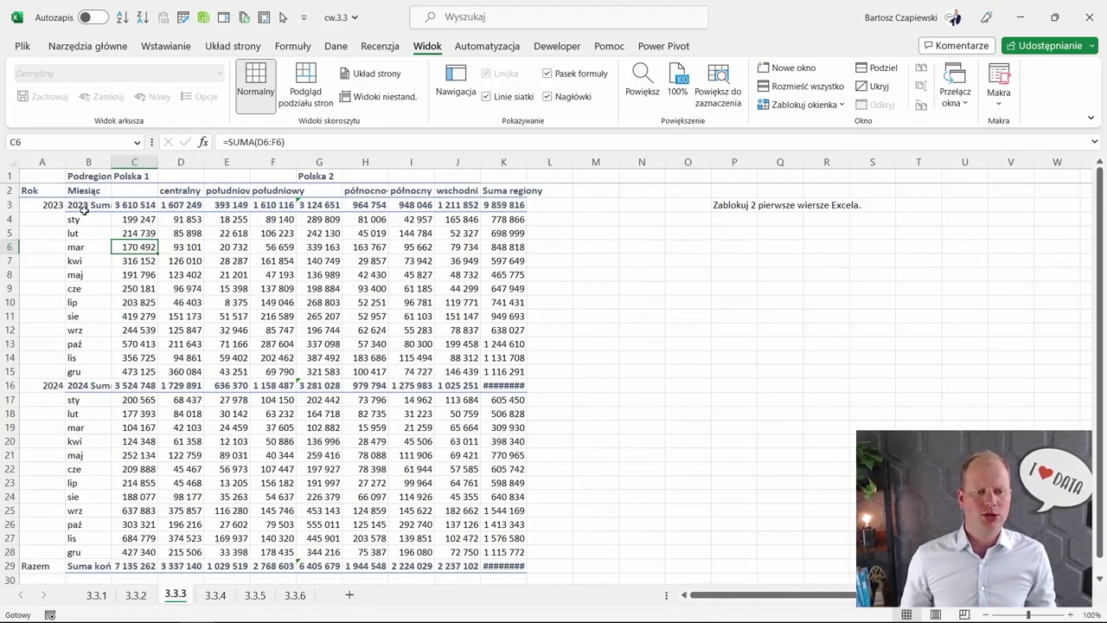
click(10, 205)
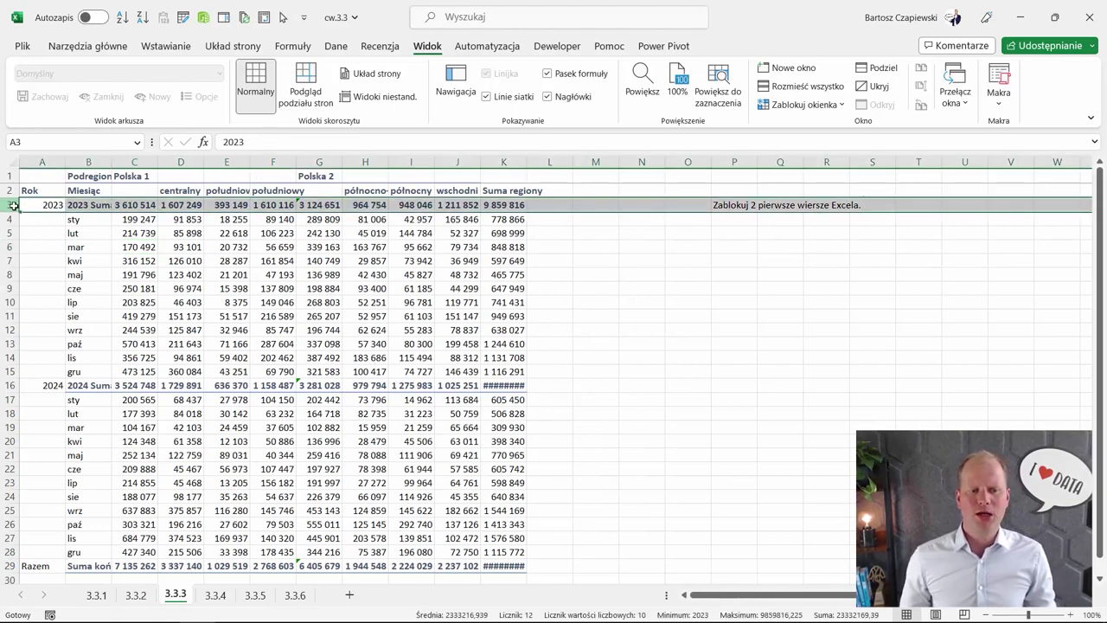
click(839, 104)
click(836, 138)
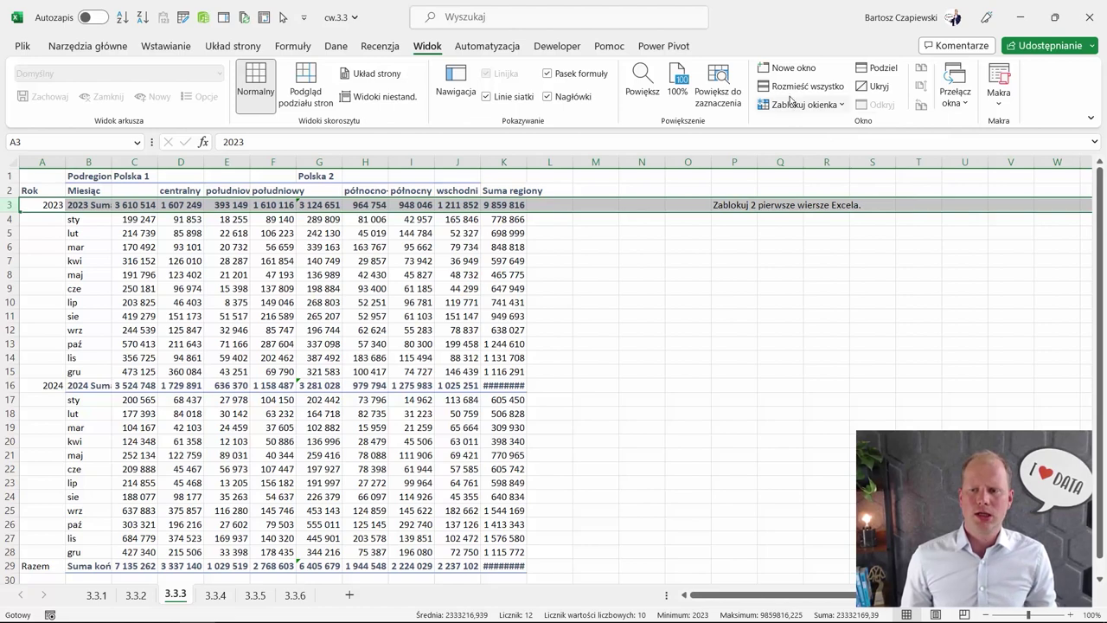
click(815, 104)
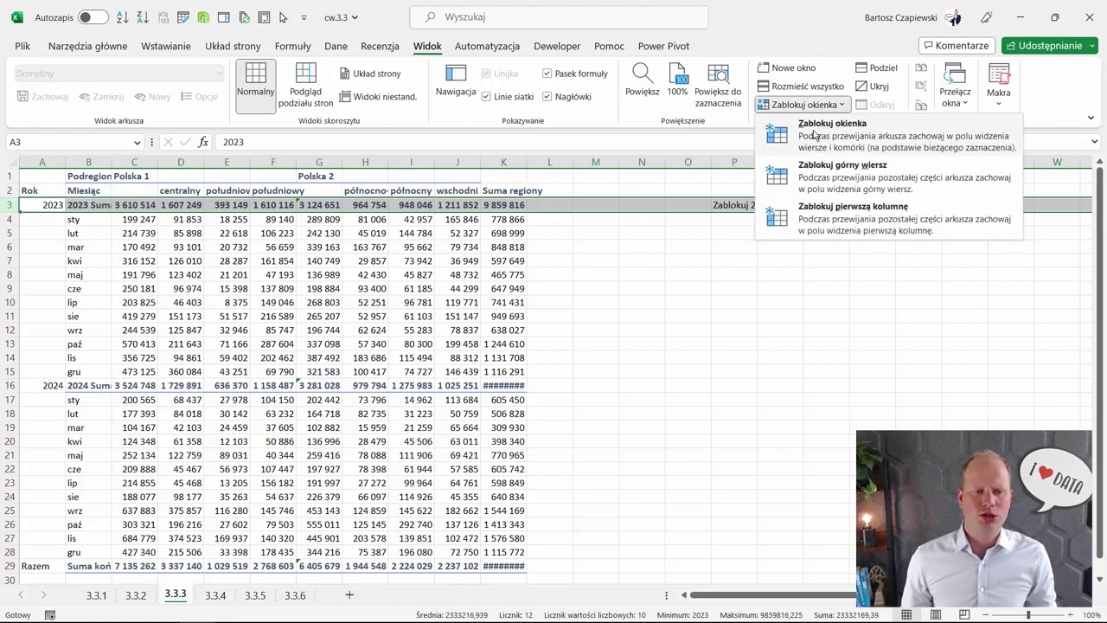
click(816, 135)
click(117, 234)
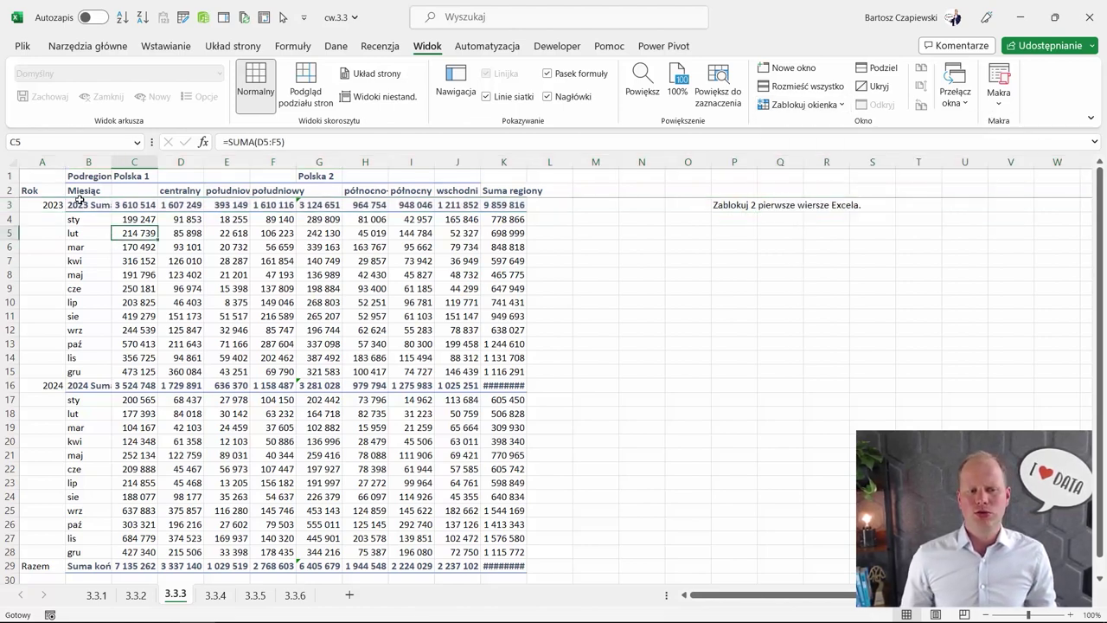
Scroll to verify the frozen header rows, then move to the 3.3.4 order list
scroll(99, 195, down, 1)
scroll(108, 200, down, 1)
scroll(121, 211, down, 2)
scroll(137, 221, down, 3)
scroll(136, 221, up, 7)
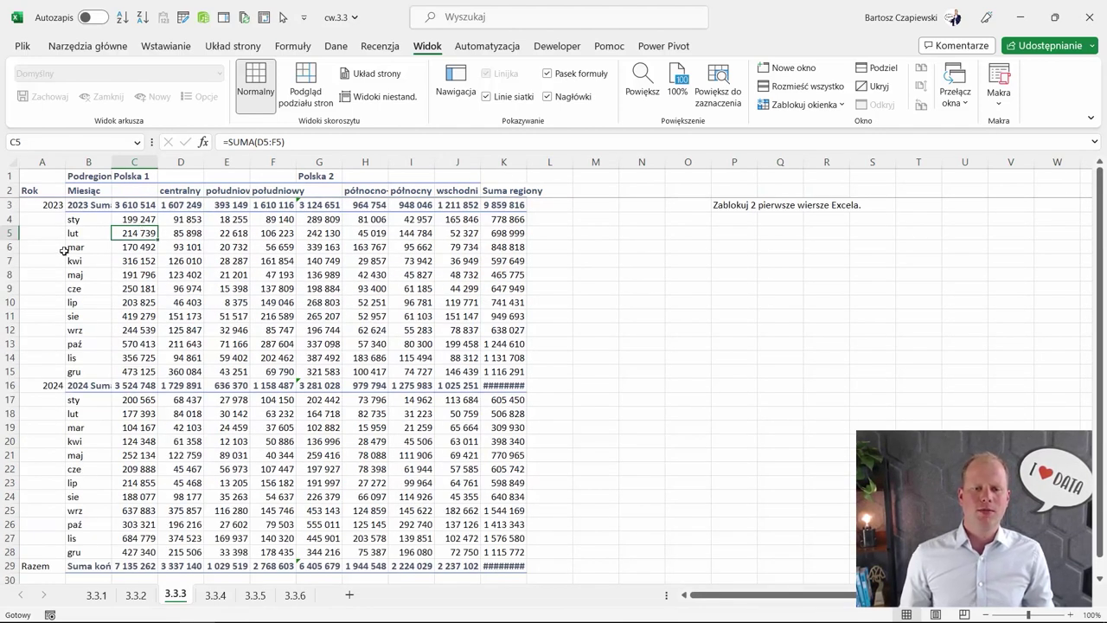
scroll(180, 248, down, 1)
scroll(181, 249, down, 3)
scroll(181, 249, down, 1)
scroll(182, 251, up, 5)
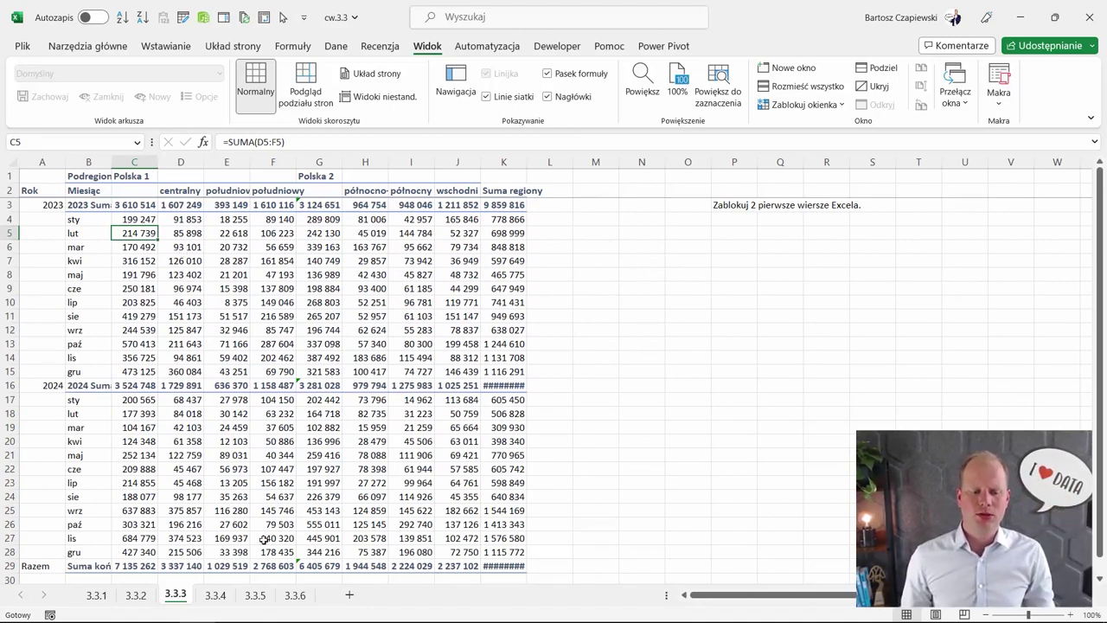
click(216, 596)
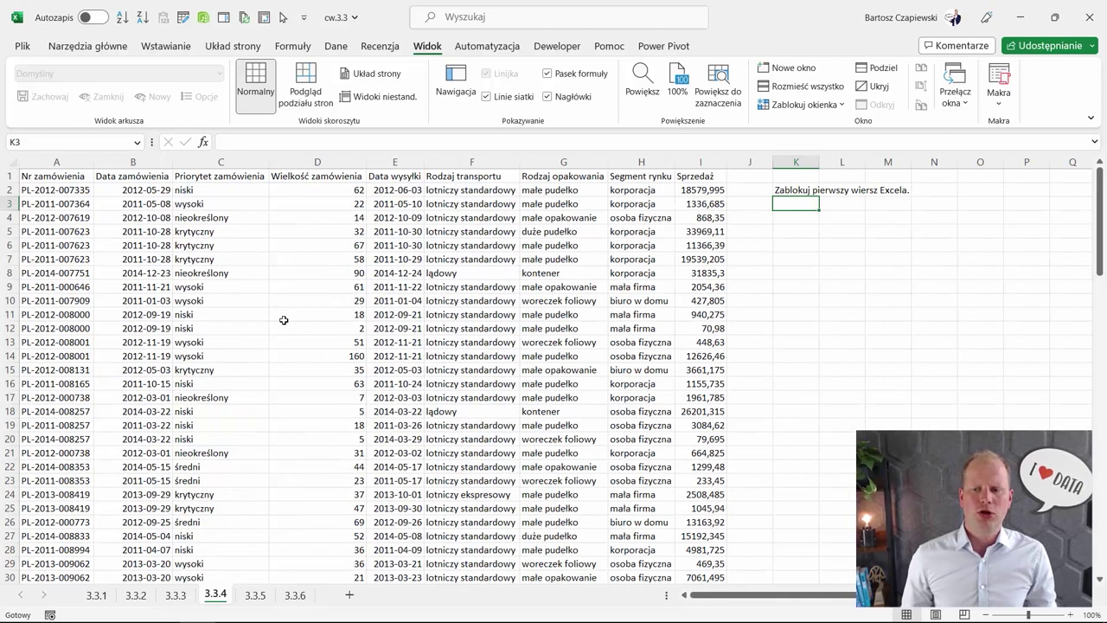
Freeze the top header row of the sheet 3.3.4 order list
click(266, 225)
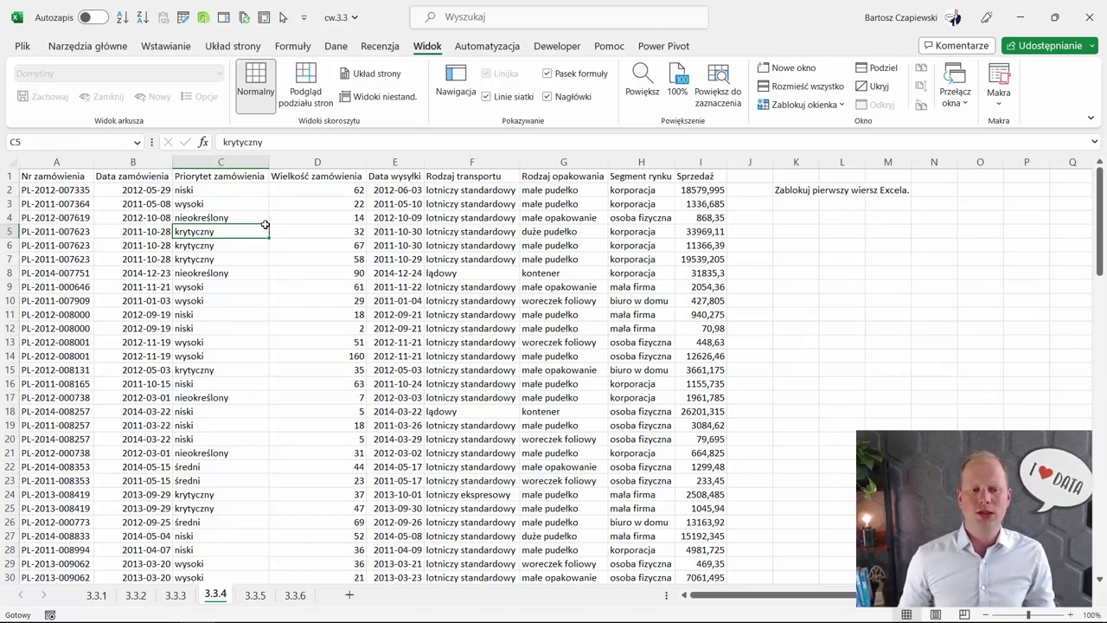
drag(36, 177, 704, 176)
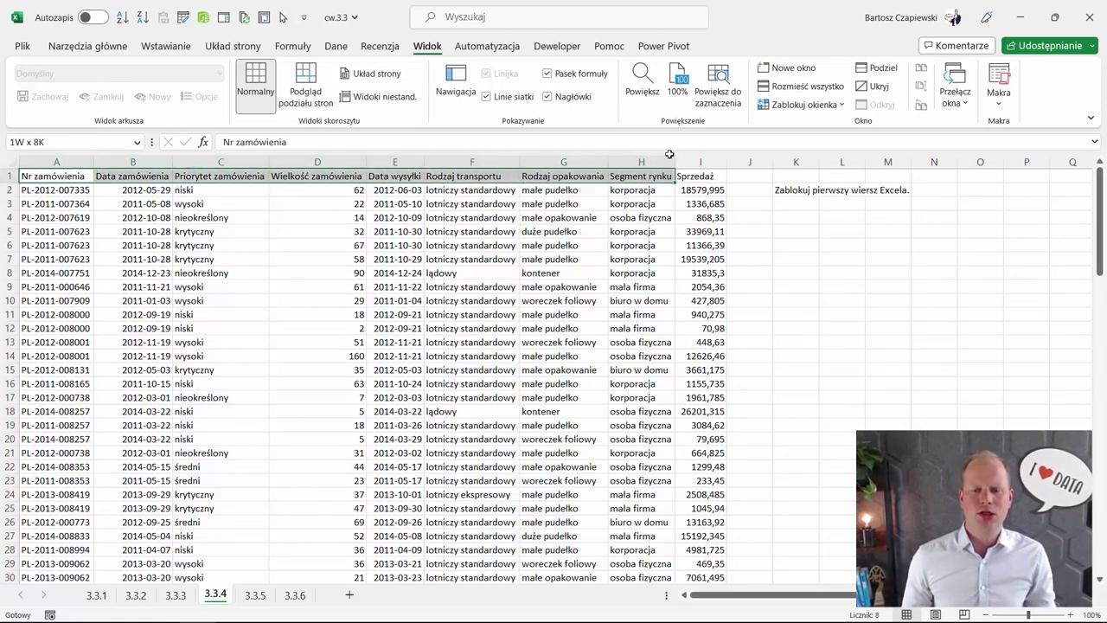
click(497, 230)
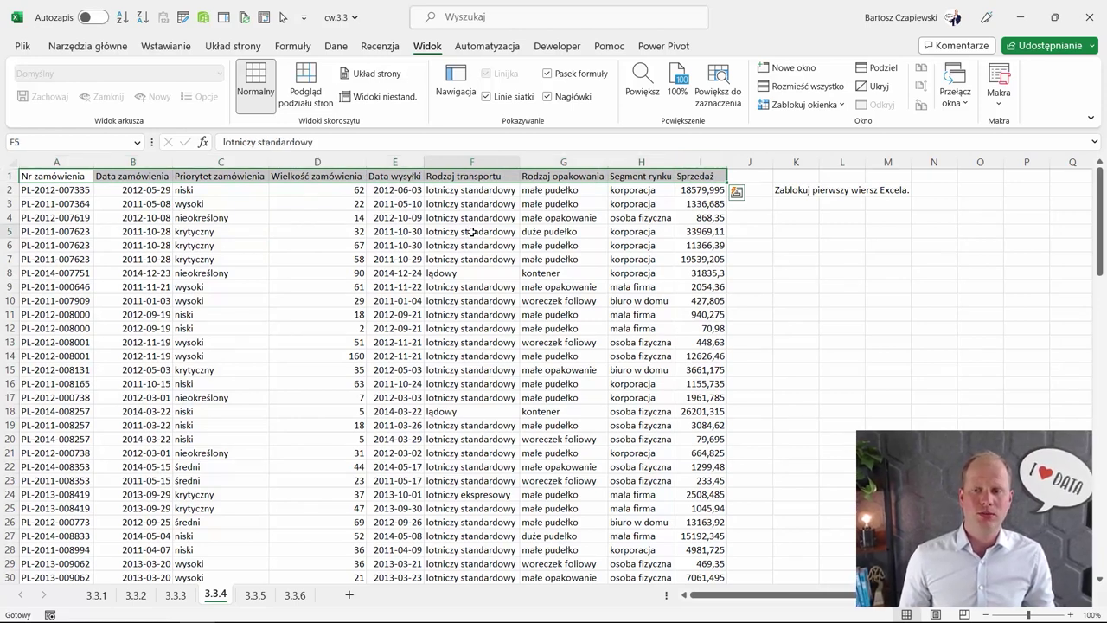
click(839, 105)
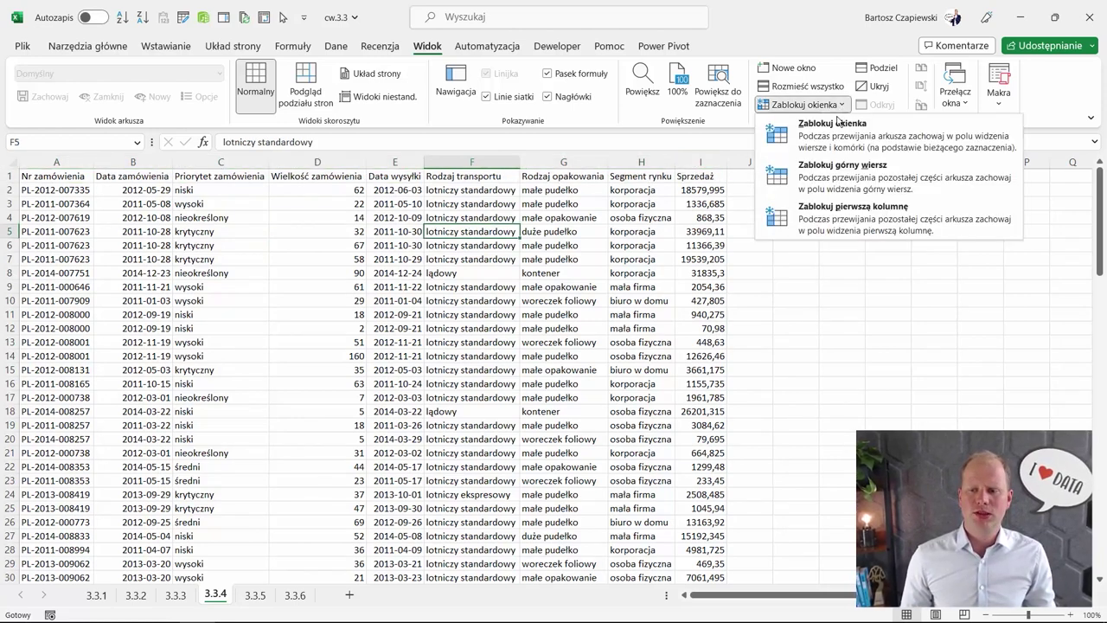
click(842, 178)
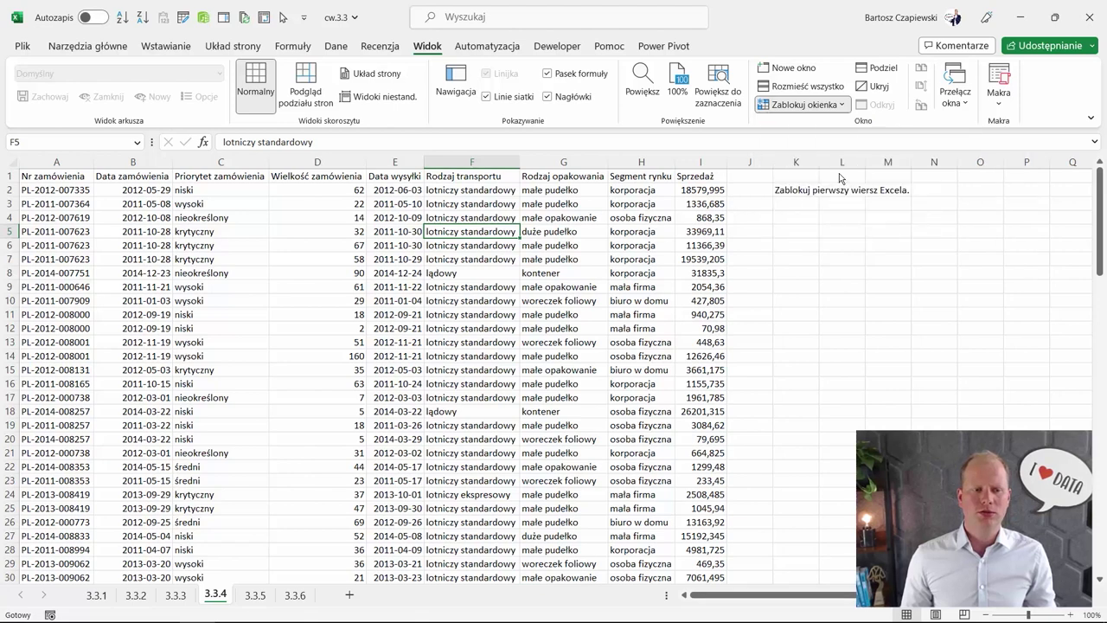
click(267, 247)
Scroll to confirm the header stays fixed, then move to sheet 3.3.5
scroll(269, 247, down, 1)
scroll(269, 246, down, 5)
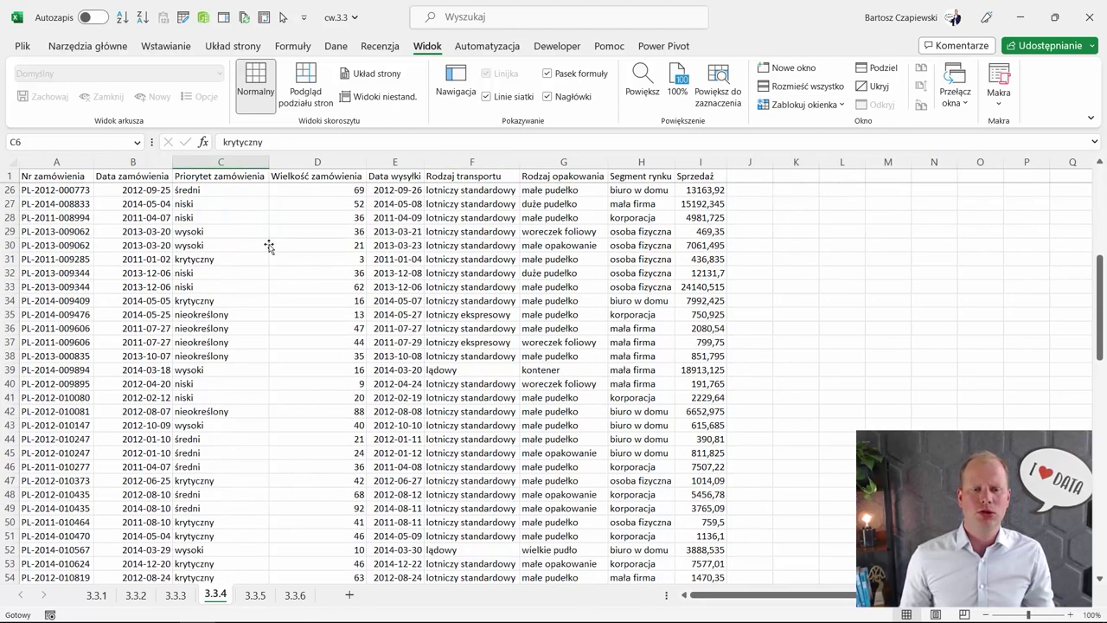
scroll(269, 247, up, 6)
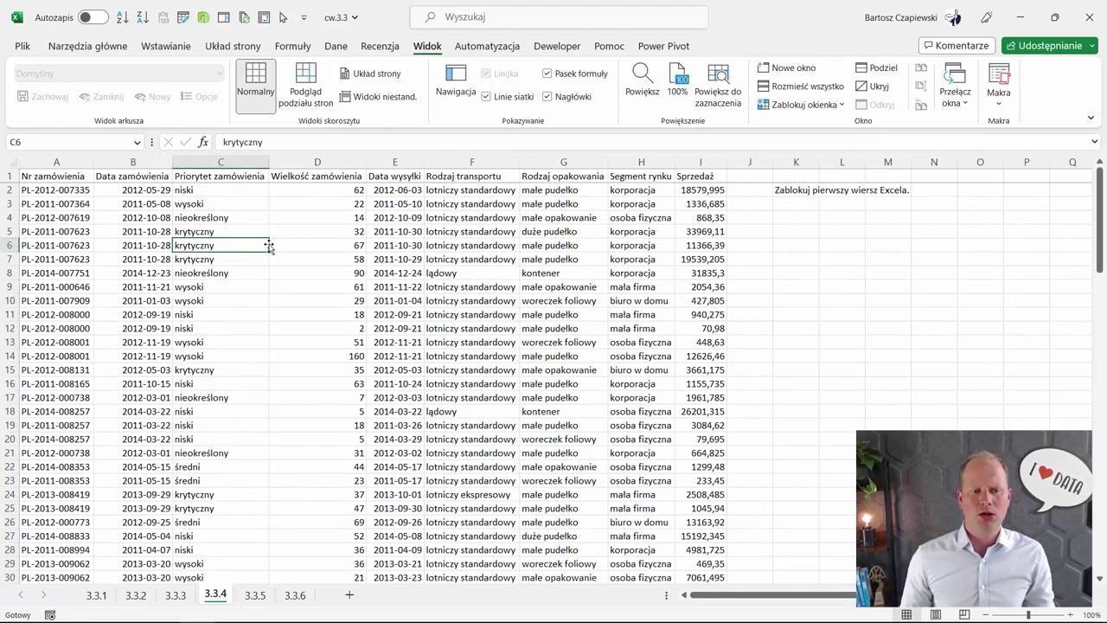
click(257, 604)
click(240, 244)
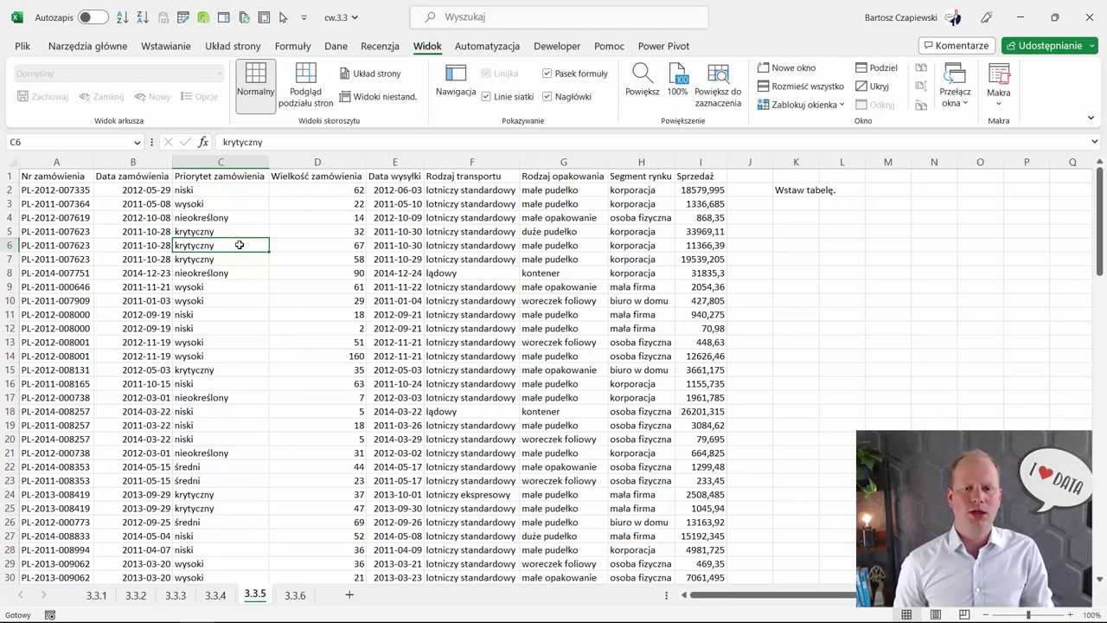
Convert the order data into an Excel table with headers (Tabela1)
click(171, 48)
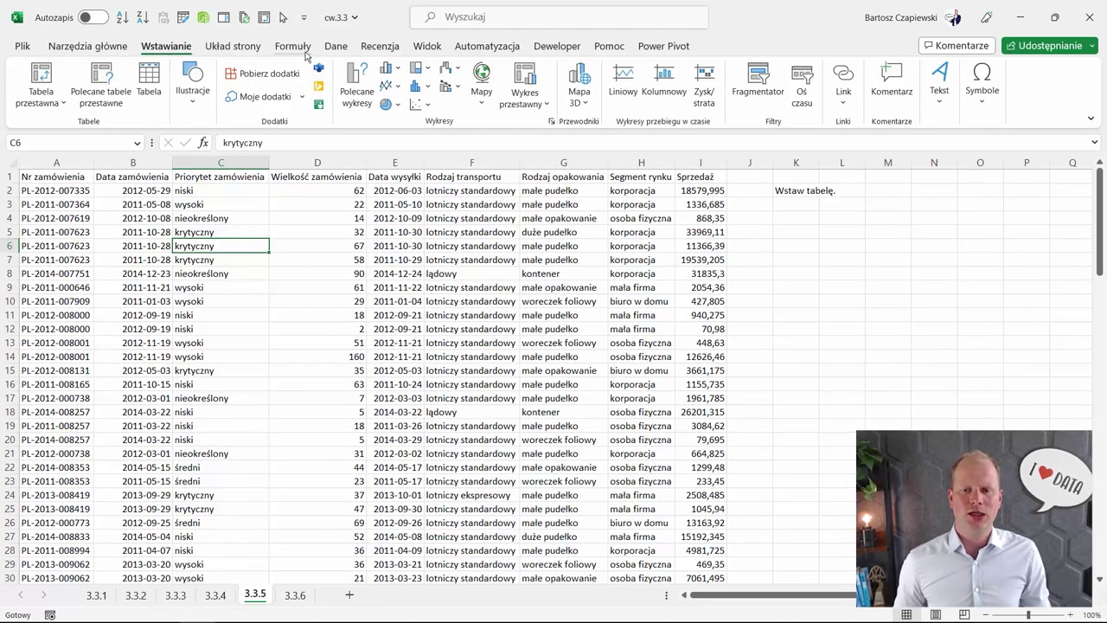
click(149, 76)
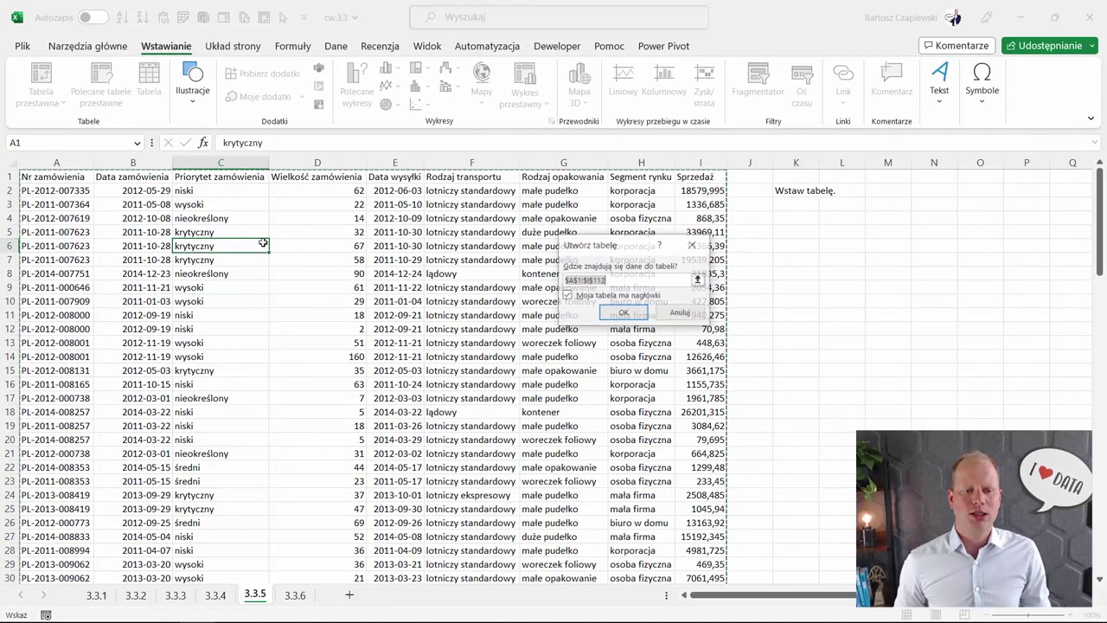
click(609, 313)
click(258, 213)
Scroll through the new Tabela1, then move to sheet 3.3.6
scroll(258, 213, down, 1)
scroll(258, 213, down, 1)
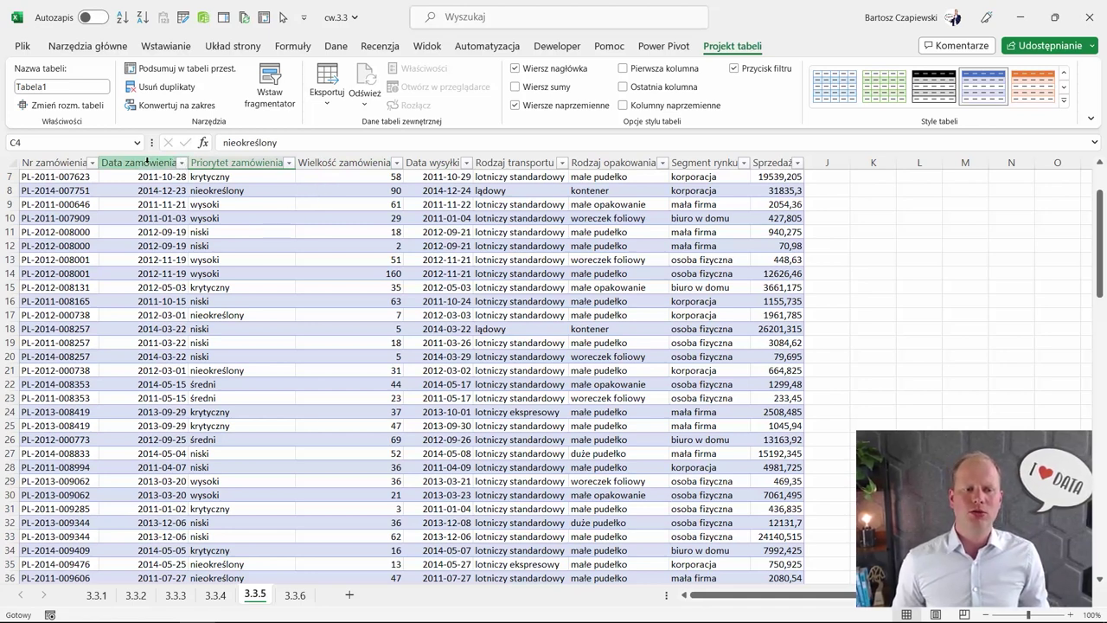
scroll(158, 179, up, 2)
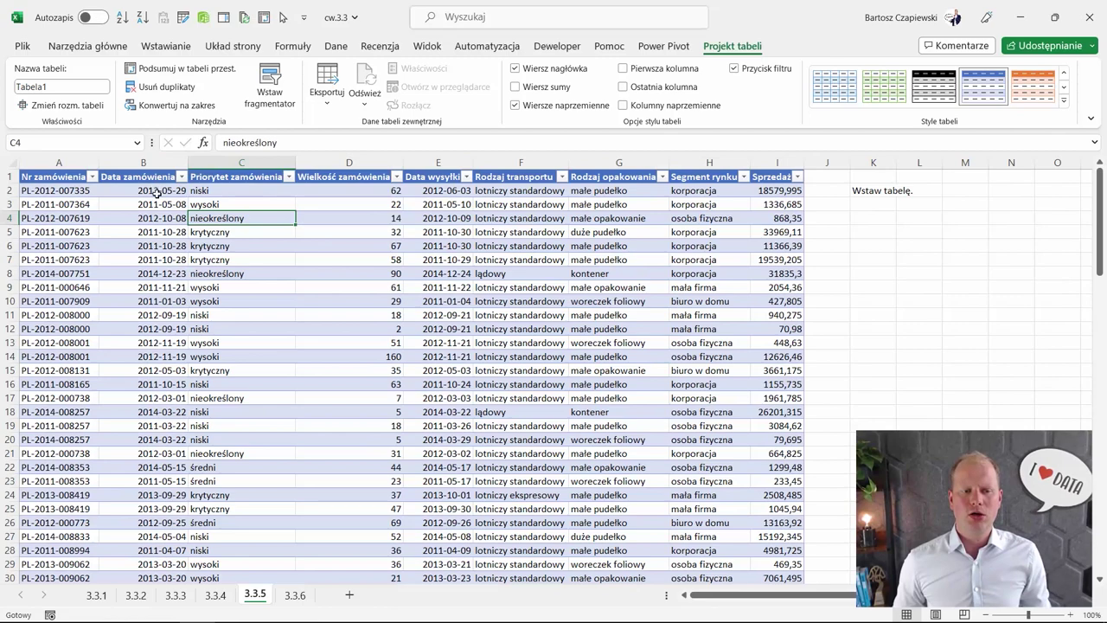
scroll(159, 192, down, 3)
scroll(161, 213, down, 3)
scroll(161, 212, down, 6)
scroll(169, 231, up, 9)
scroll(169, 231, up, 3)
click(322, 216)
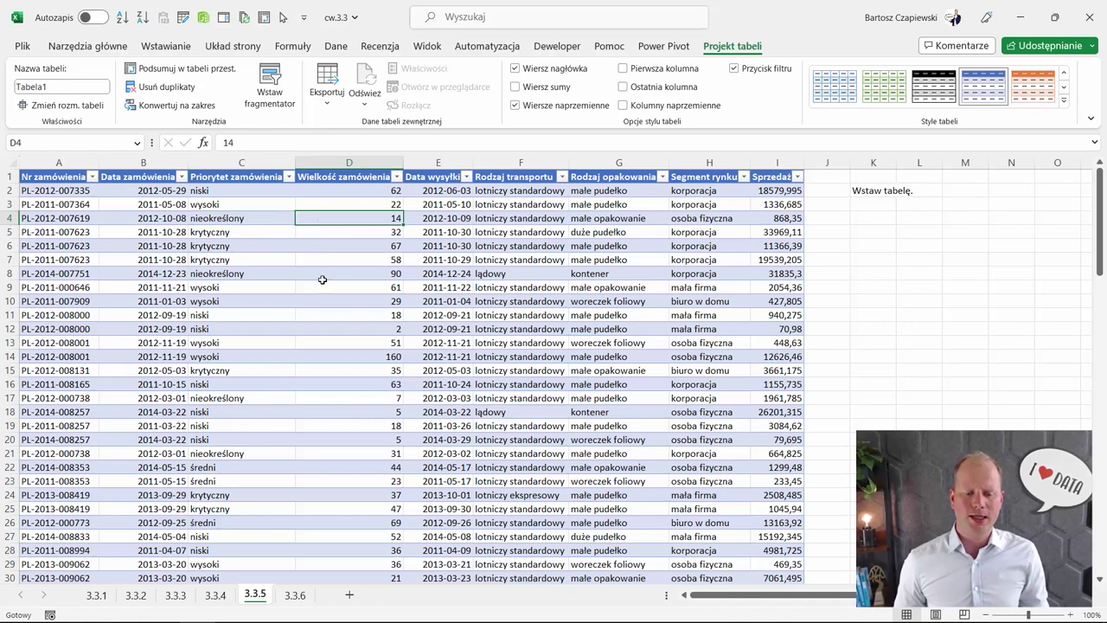
click(293, 597)
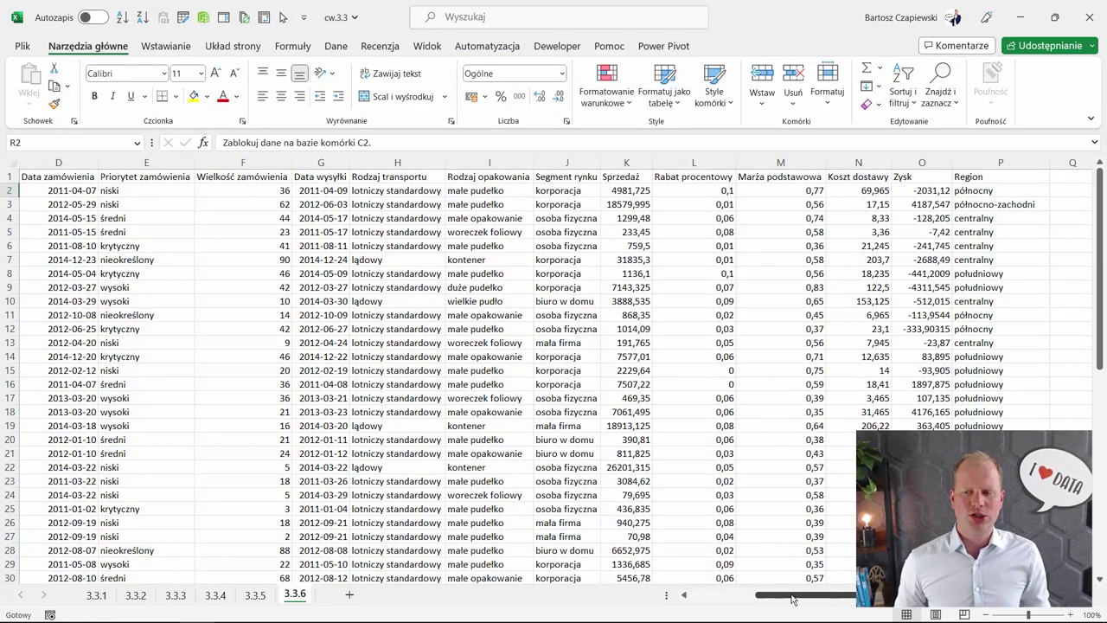
Read the task note on the right of sheet 3.3.6, return to column A and select C2 as the freeze anchor
scroll(794, 596, right, 1)
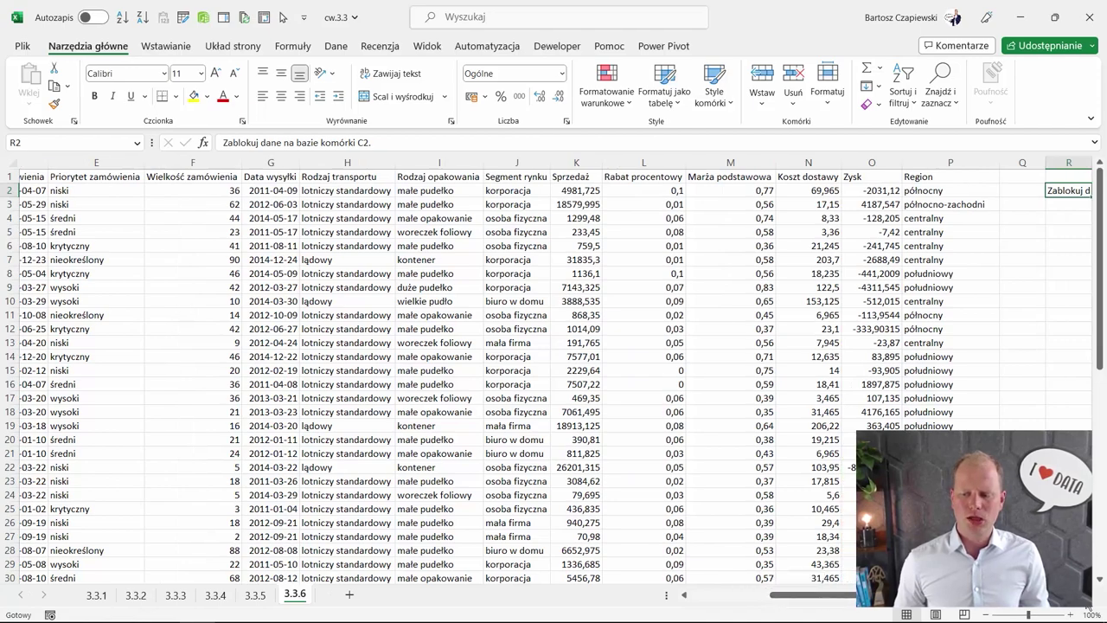
scroll(534, 359, right, 1)
scroll(533, 359, right, 1)
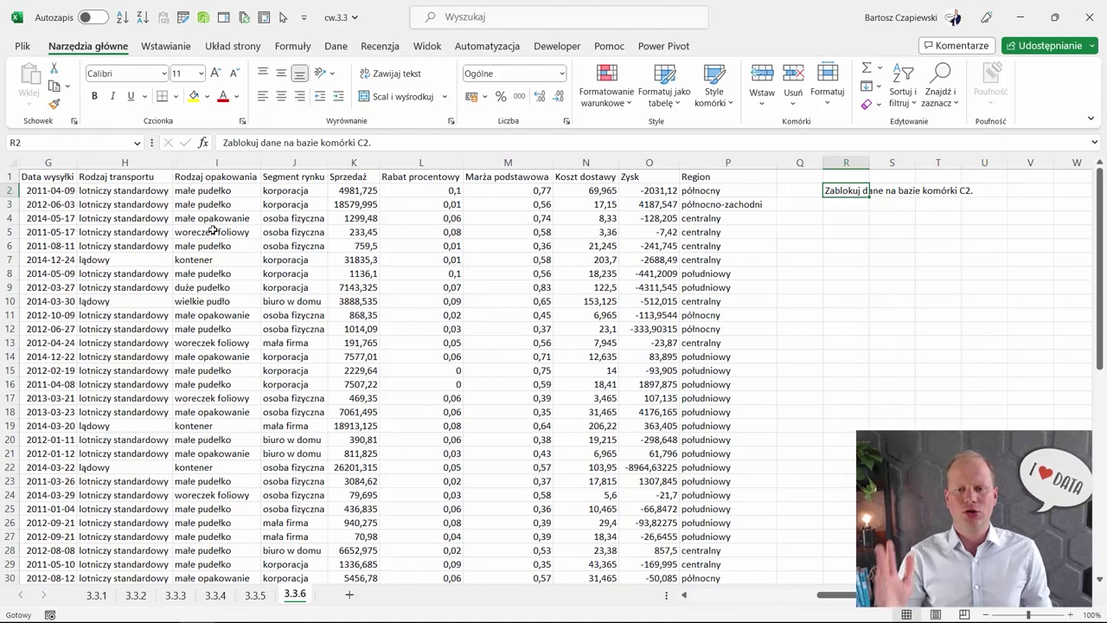
drag(834, 594, 701, 594)
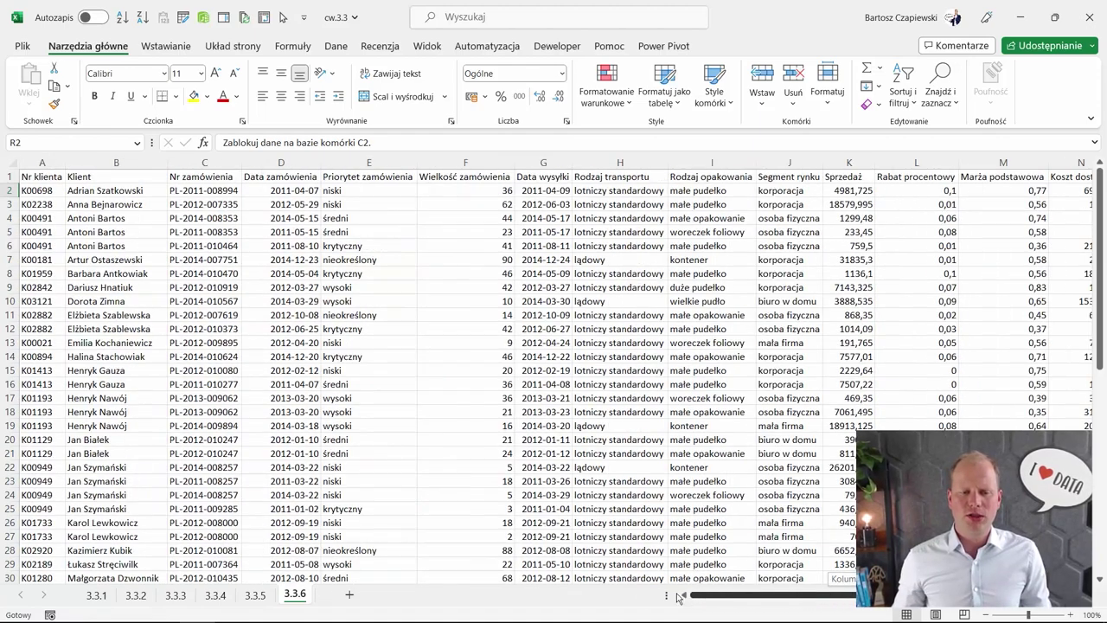
click(195, 190)
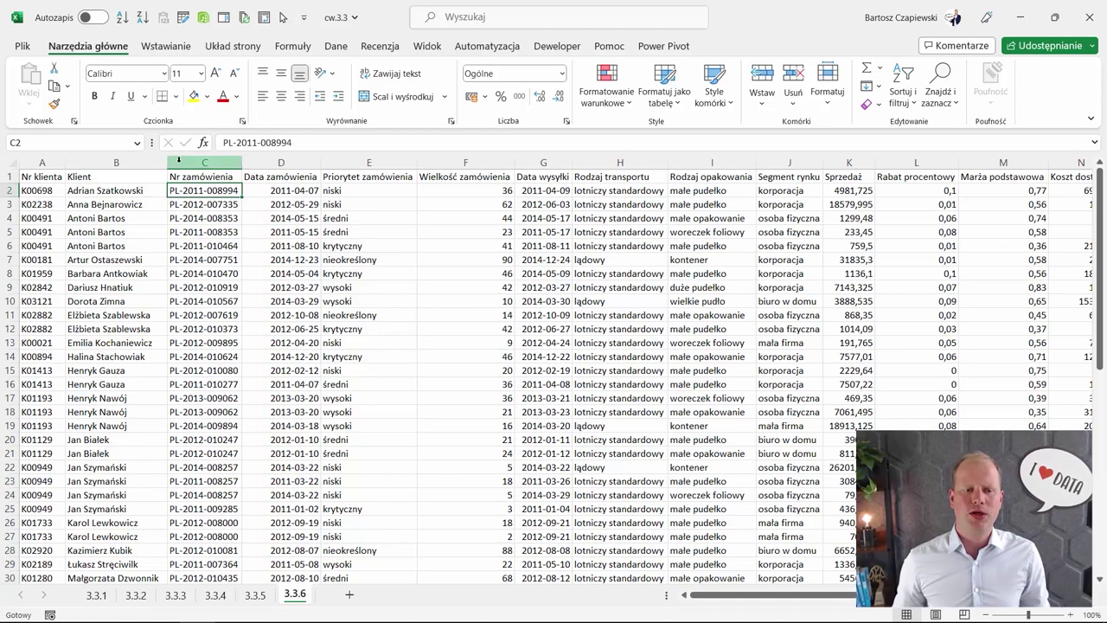
click(427, 45)
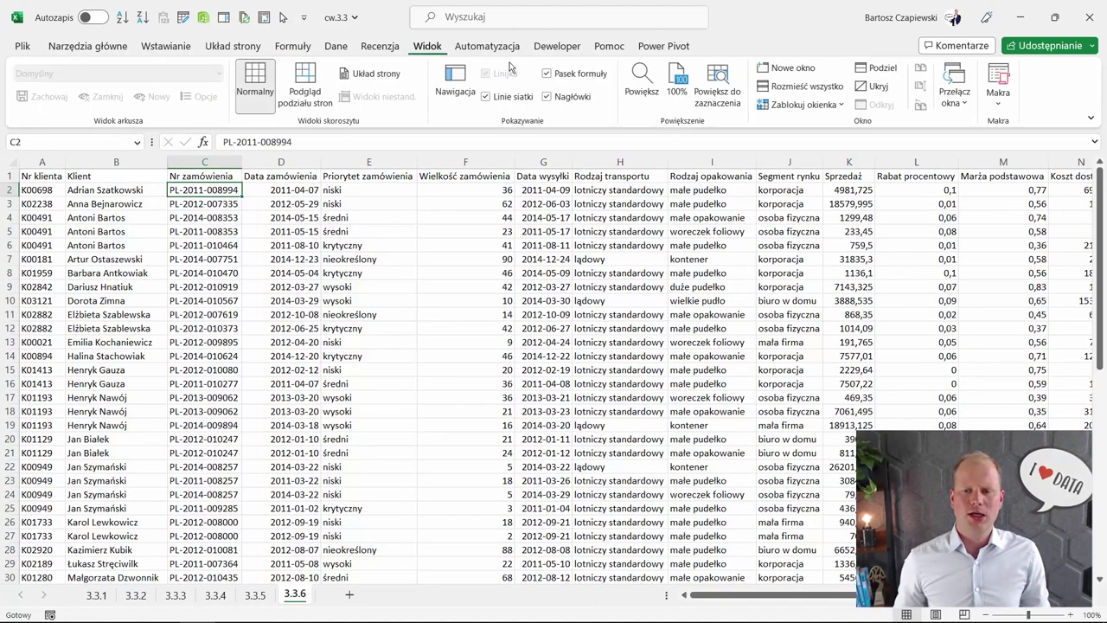
Freeze panes at C2 so the header row and columns A–B stay fixed
click(812, 104)
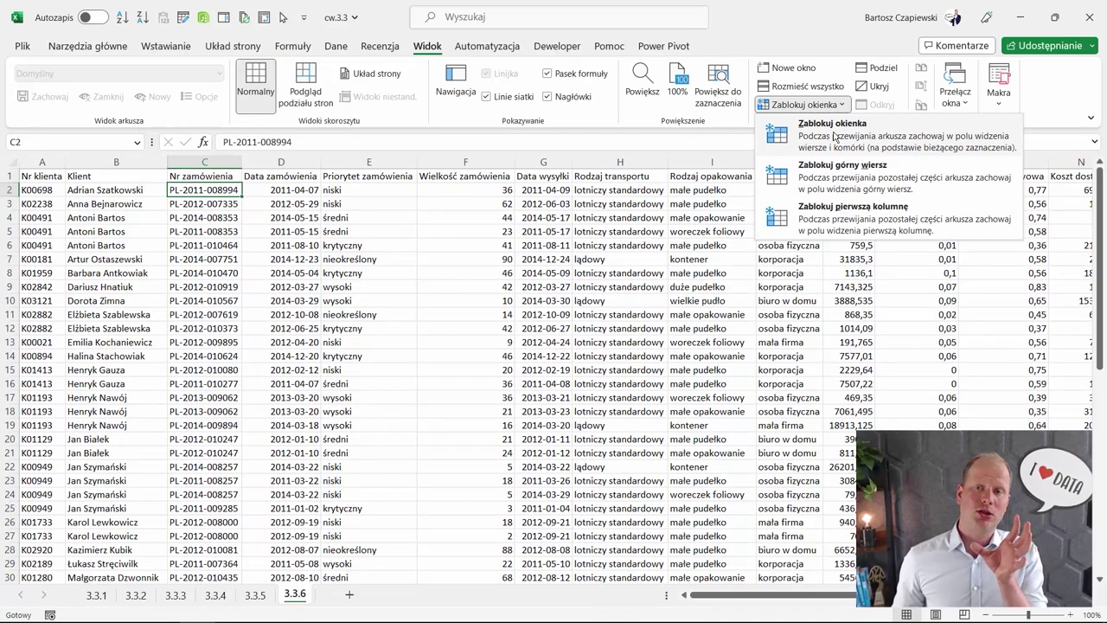
click(835, 136)
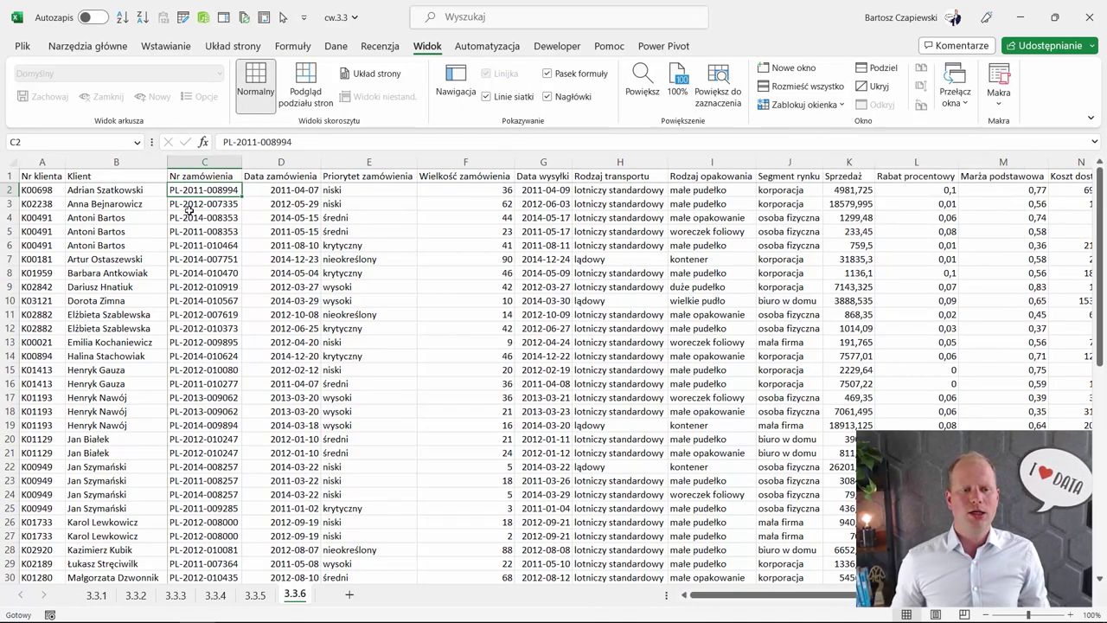
scroll(189, 210, down, 1)
scroll(155, 220, up, 1)
Scroll the order list down and across to confirm the frozen header and client columns, then reselect C2
click(114, 229)
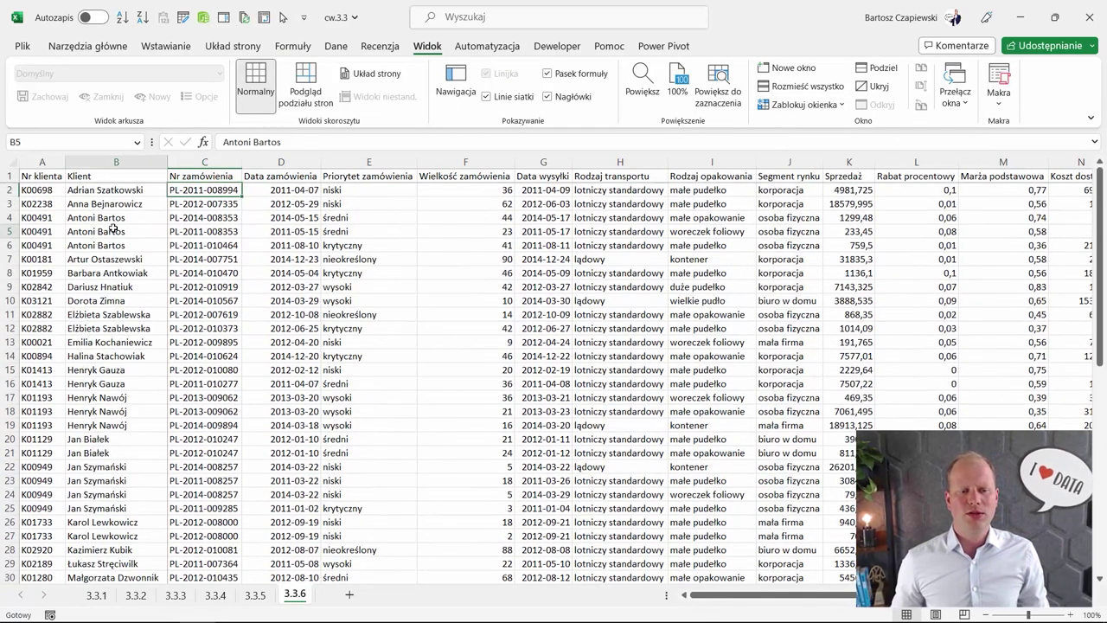
mouse_move(740, 595)
mouse_down()
mouse_move(831, 603)
mouse_move(403, 466)
mouse_up()
scroll(202, 244, down, 6)
scroll(201, 245, up, 6)
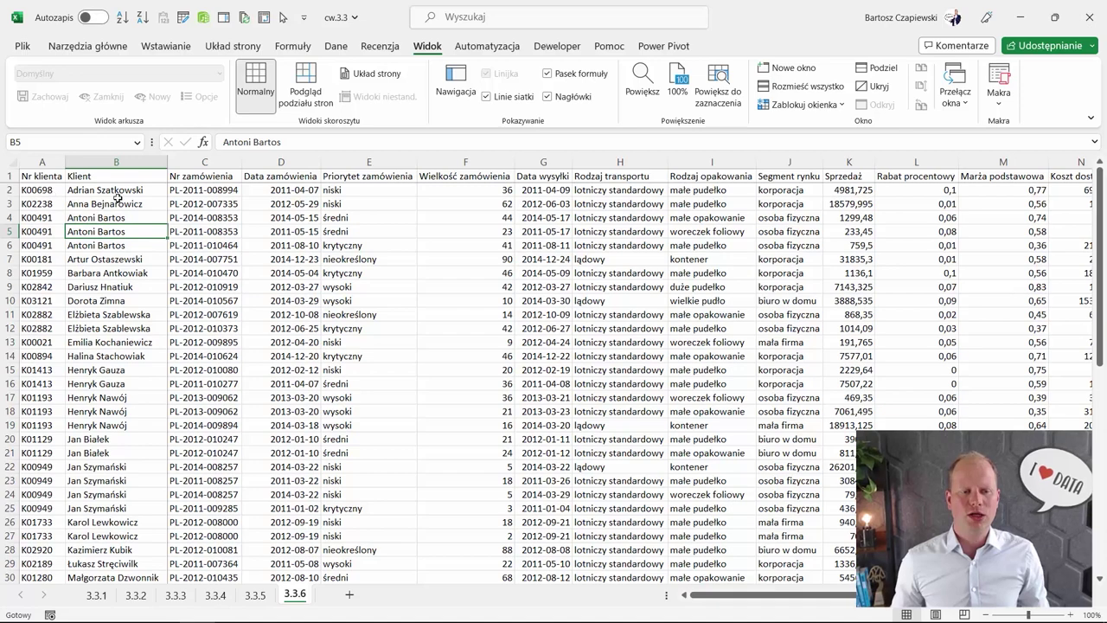
scroll(260, 277, down, 6)
scroll(208, 227, up, 6)
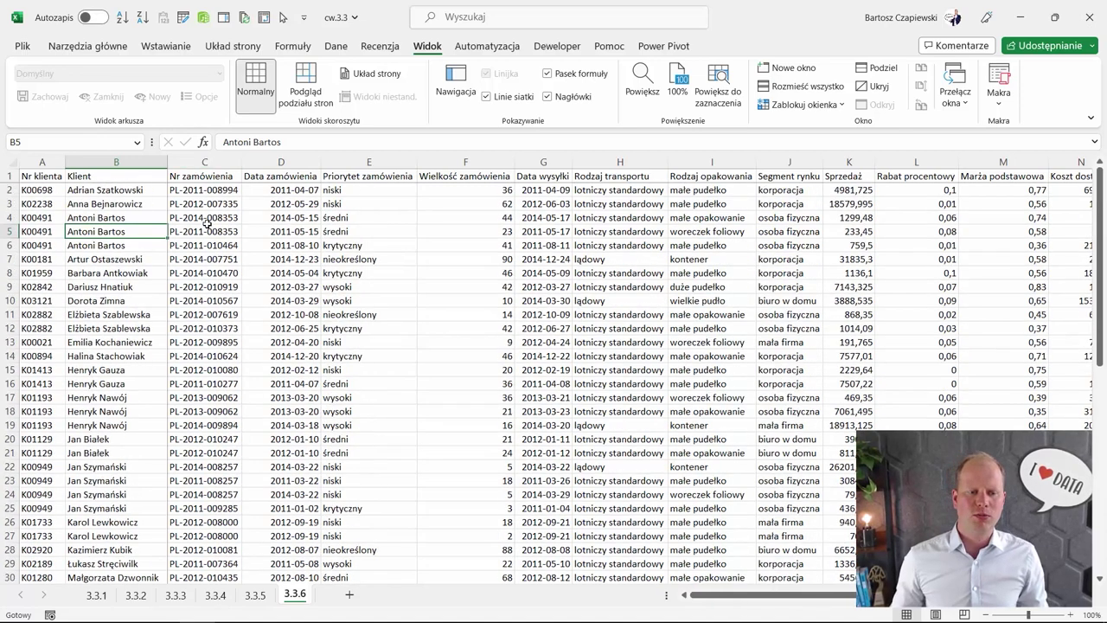
click(202, 190)
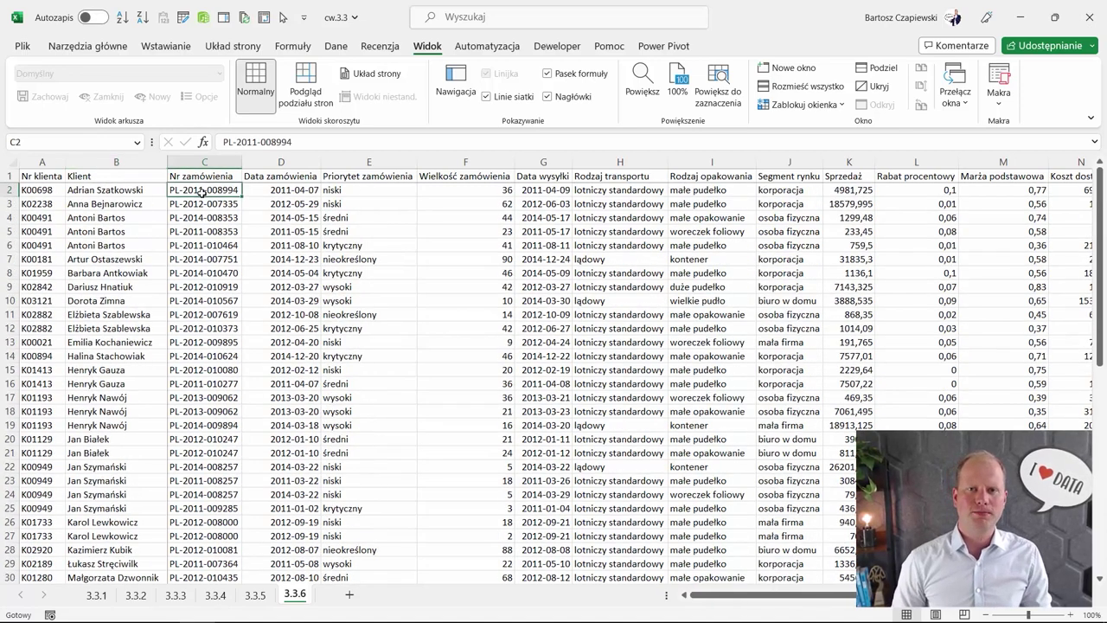